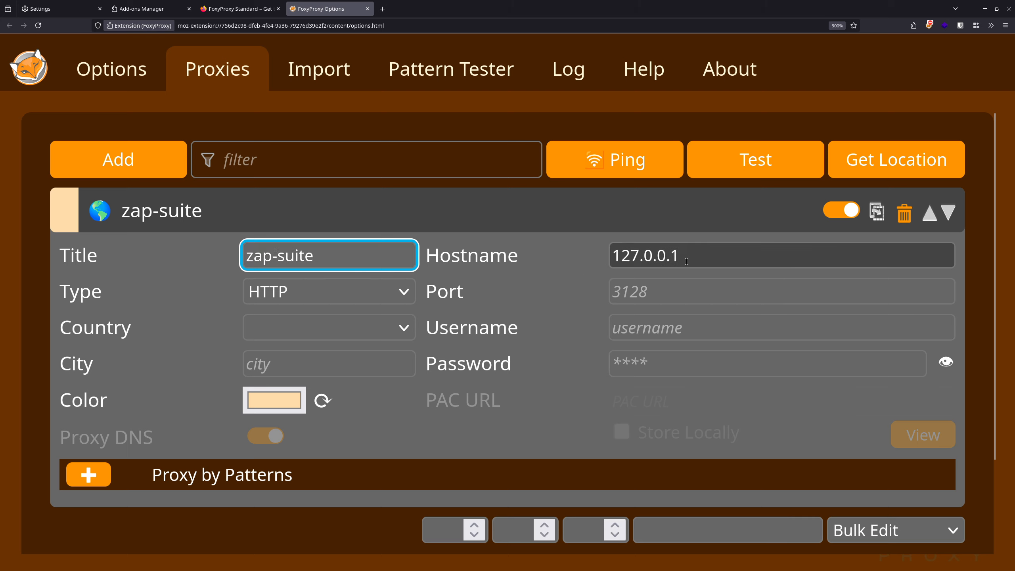
Set the zap-suite proxy's port to 8080 and save the proxy configuration.
left_click(671, 298)
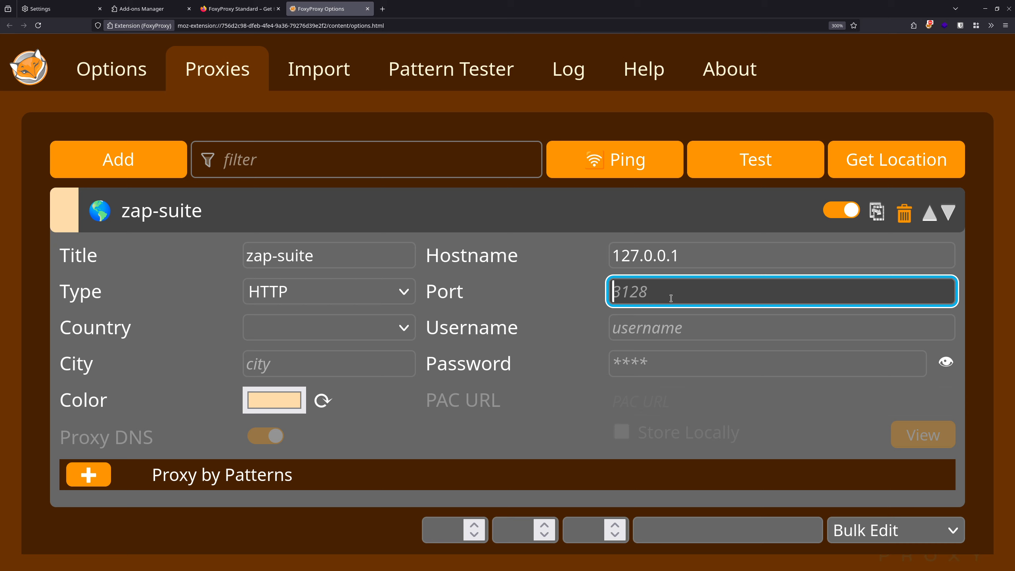
type("8080")
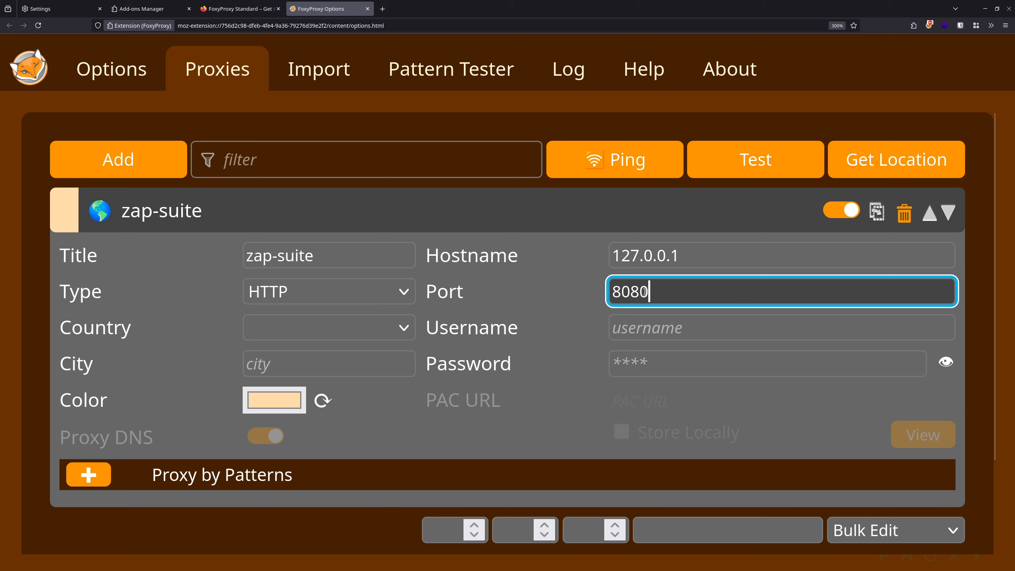
key("ctrl+minus")
key("ctrl+minus")
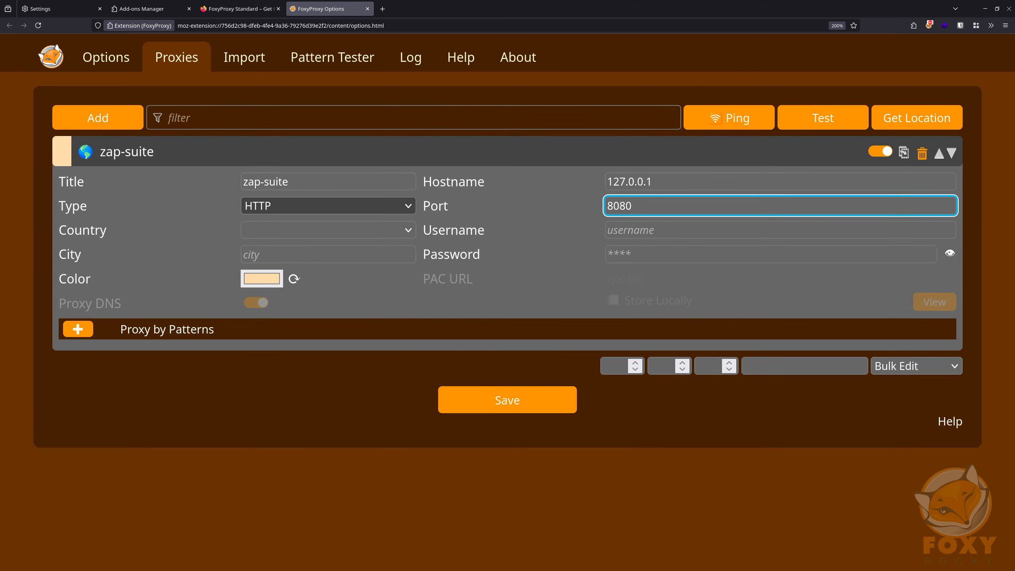
left_click(471, 401)
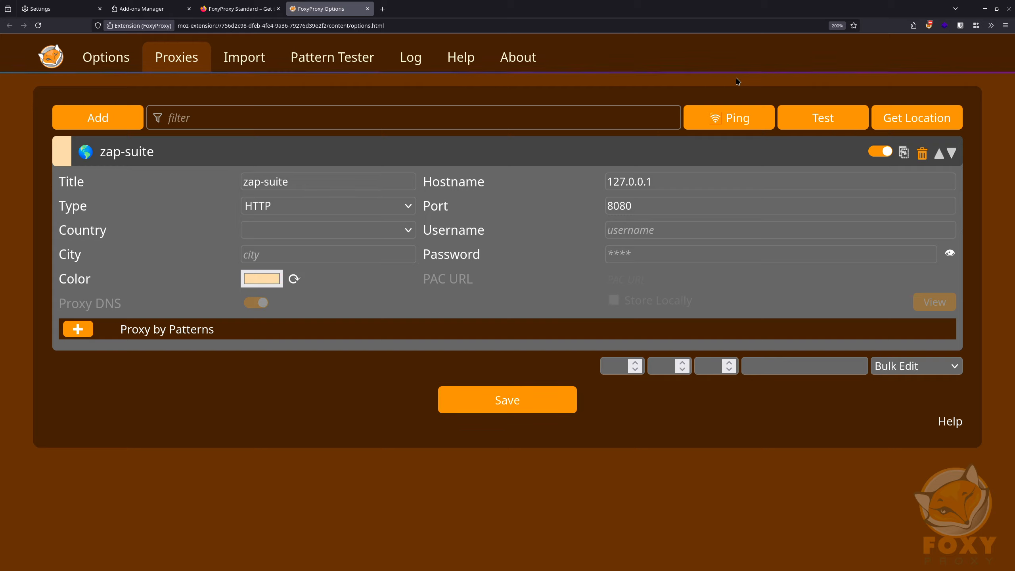
Enable the zap-suite proxy in FoxyProxy and disable it again.
left_click(928, 26)
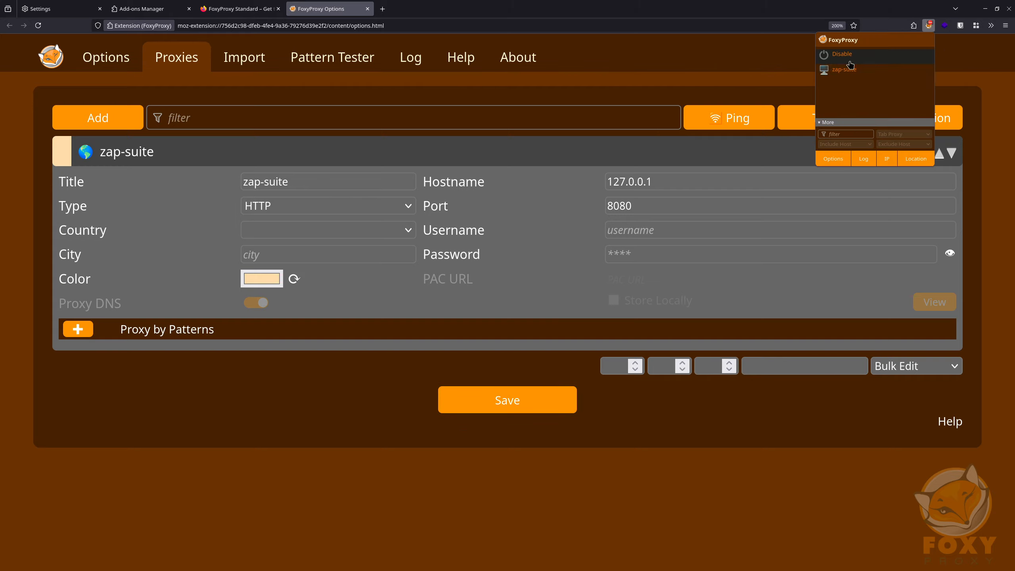
left_click(871, 76)
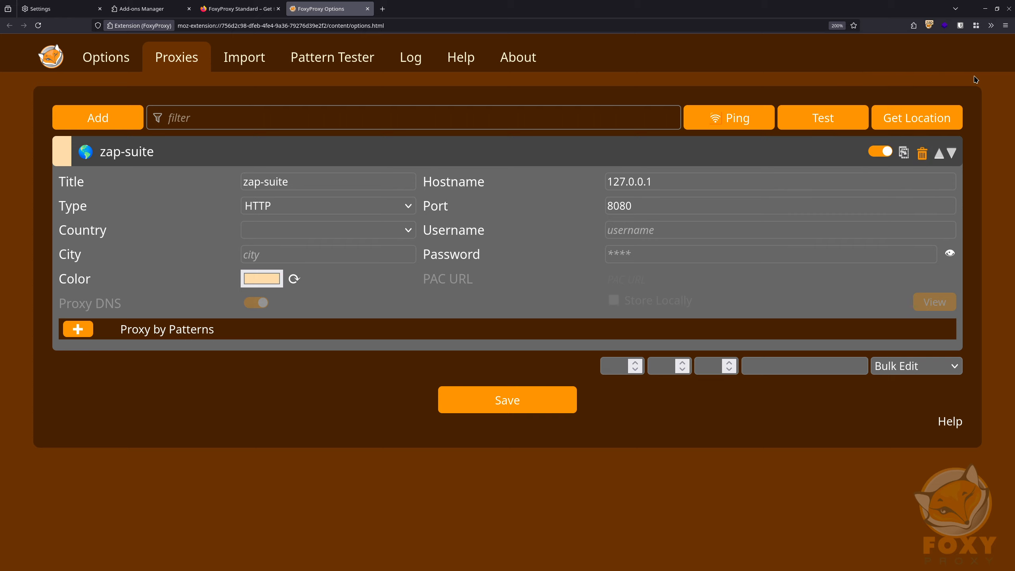
left_click(929, 26)
left_click(908, 62)
Search the web for "zap install" in a new tab and open the Download ZAP page on zaproxy.org.
key("ctrl+t")
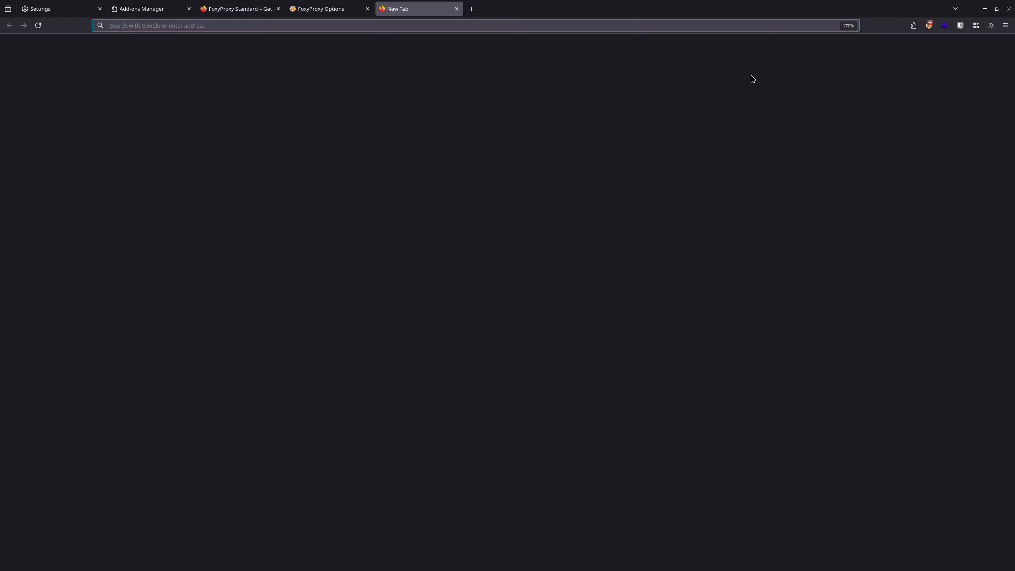
type("zap install")
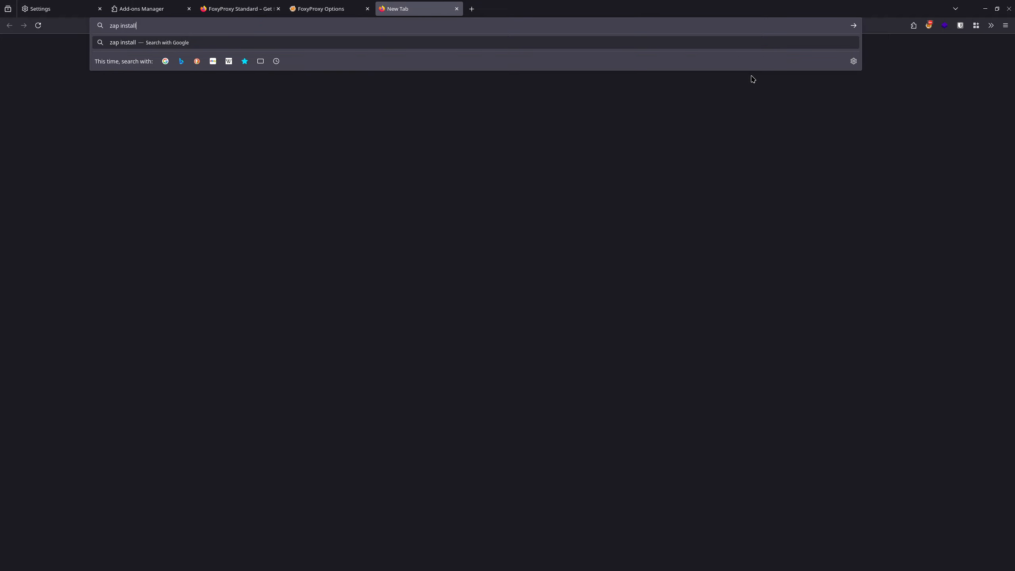
key("Return")
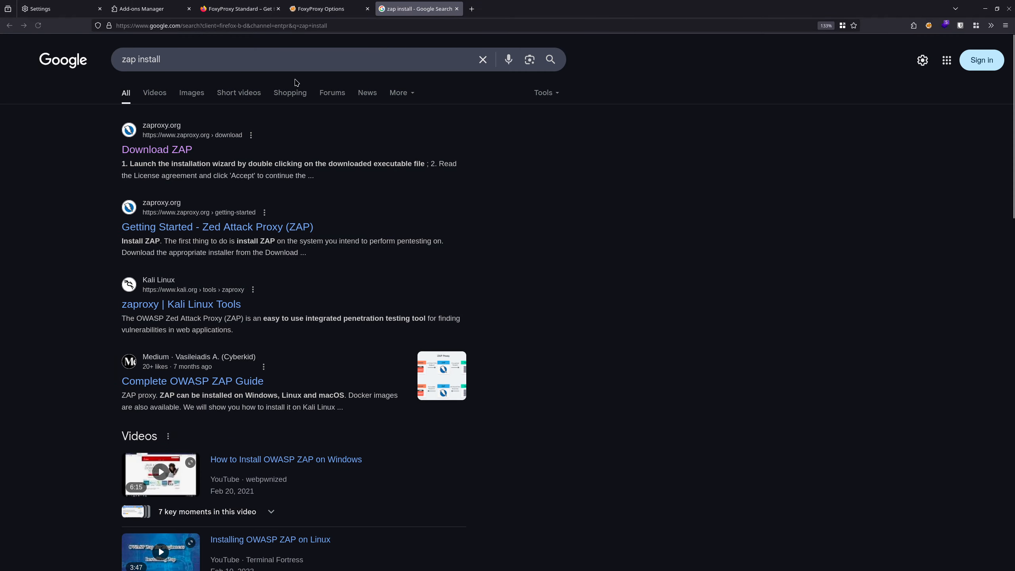
left_click(190, 159)
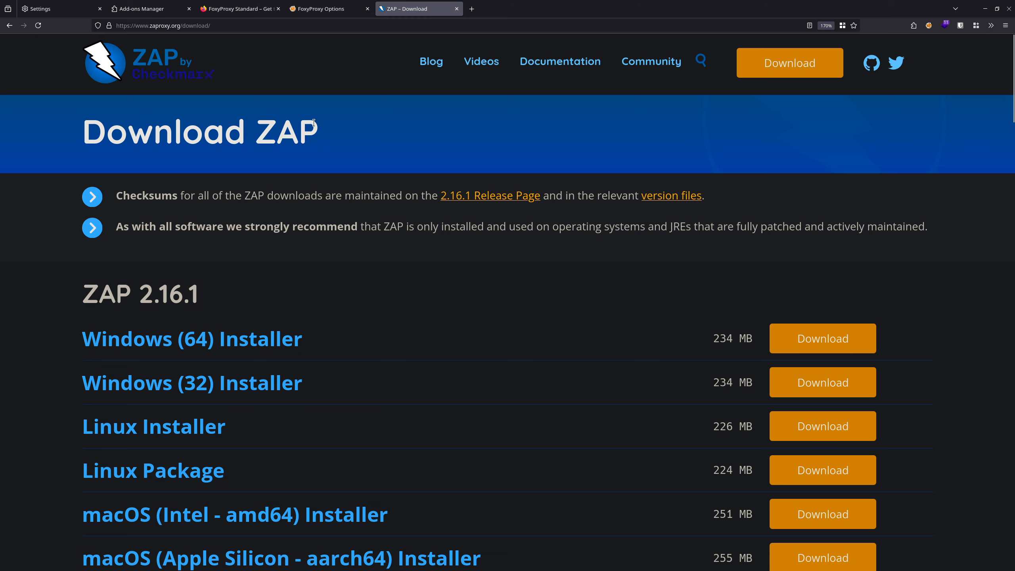
Examine the ZAP 2.16.1 installer downloads for each platform and the Docker pull commands for the Stable release.
scroll(409, 272, "down", 5)
scroll(480, 168, "up", 1)
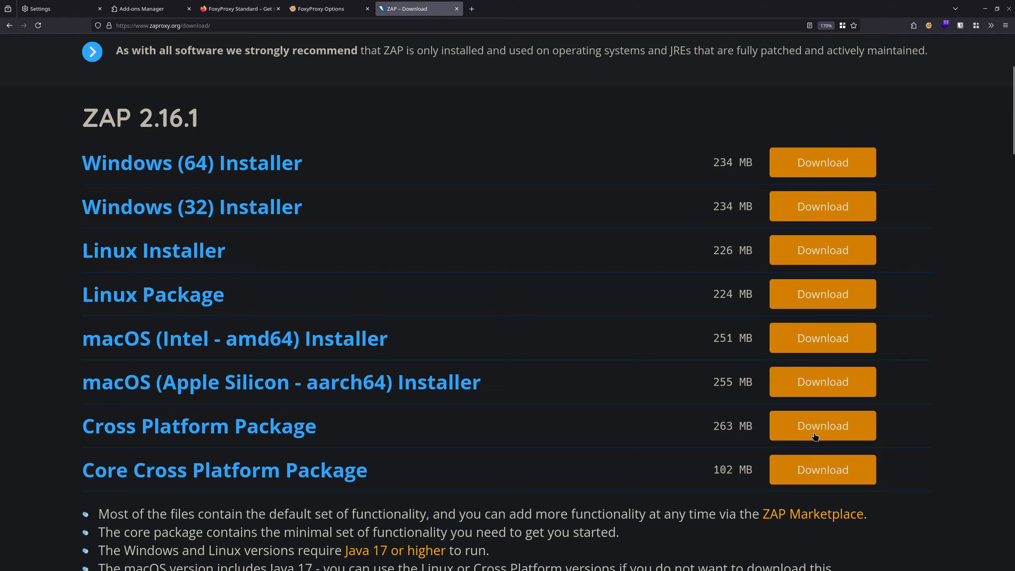
scroll(660, 392, "down", 5)
scroll(660, 392, "down", 12)
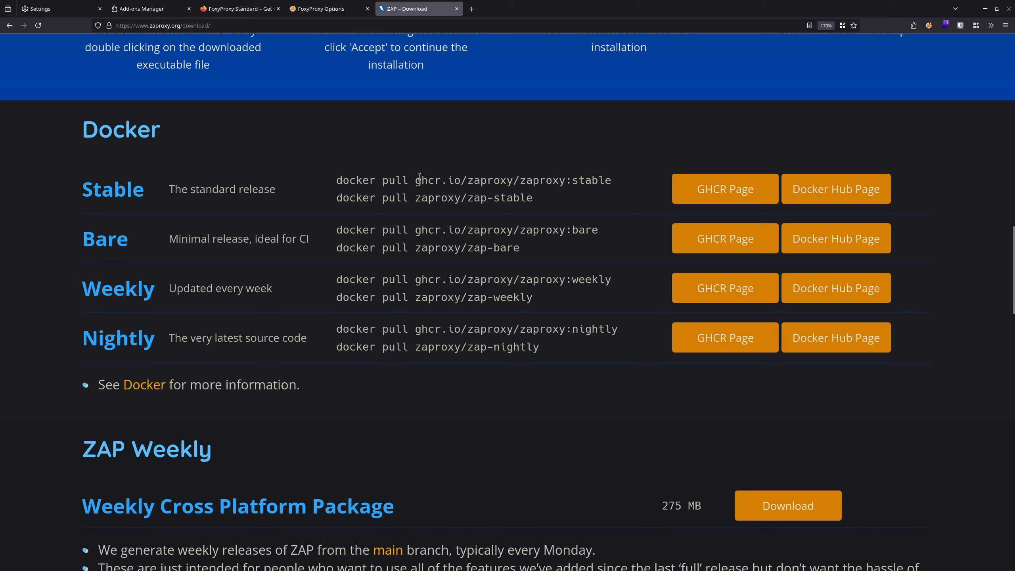
left_click_drag(356, 181, 583, 186)
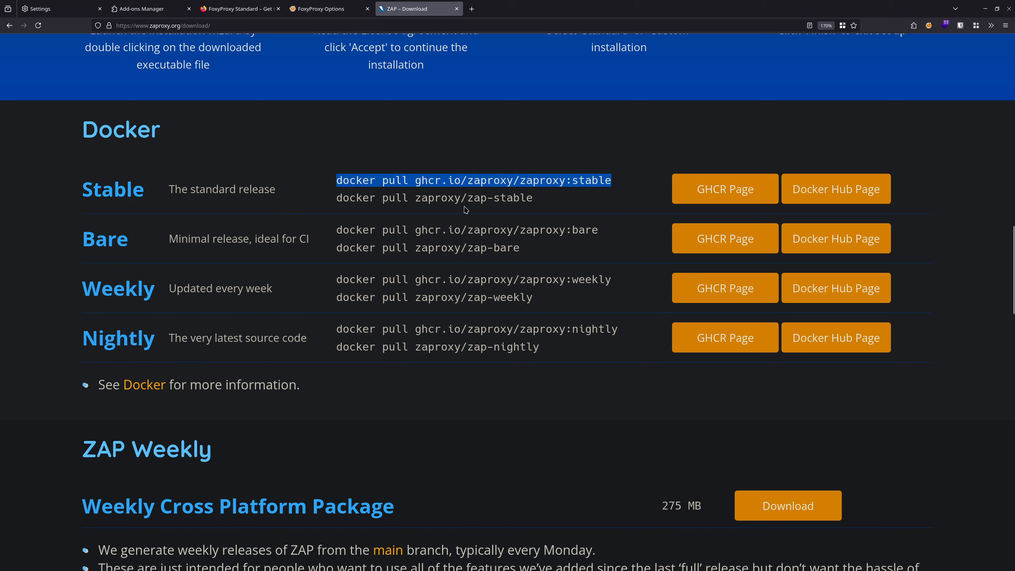
triple_click(503, 202)
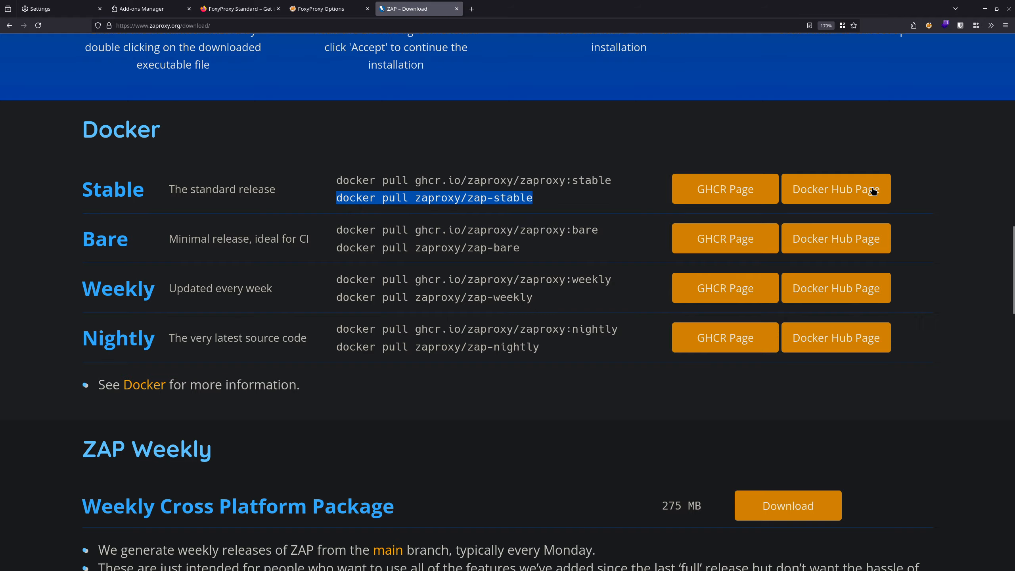
Examine the package manager install commands for Windows, macOS and Linux under Officially Supported Repos, plus the 3rd Party Repos.
scroll(641, 195, "down", 5)
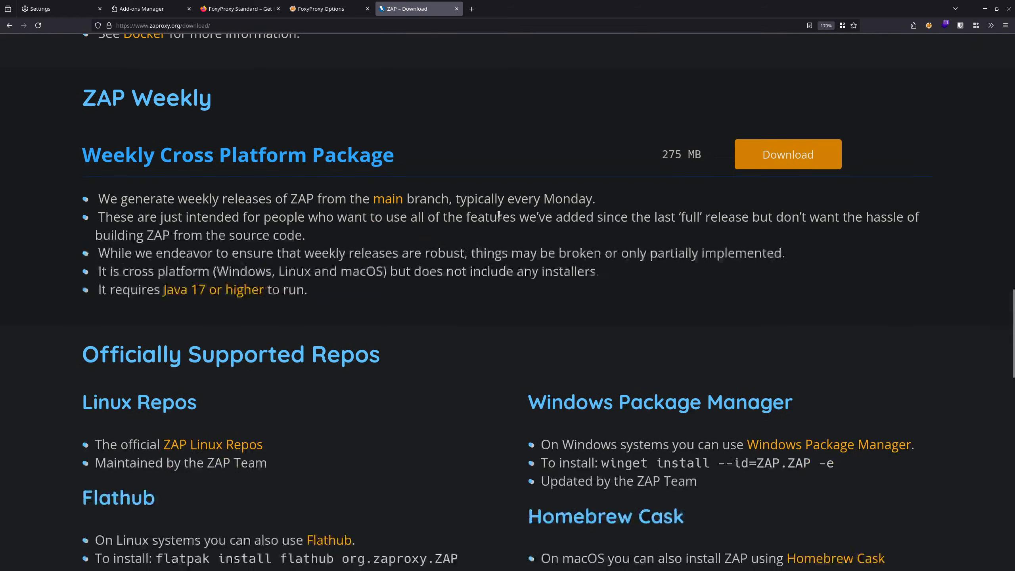
scroll(531, 236, "down", 4)
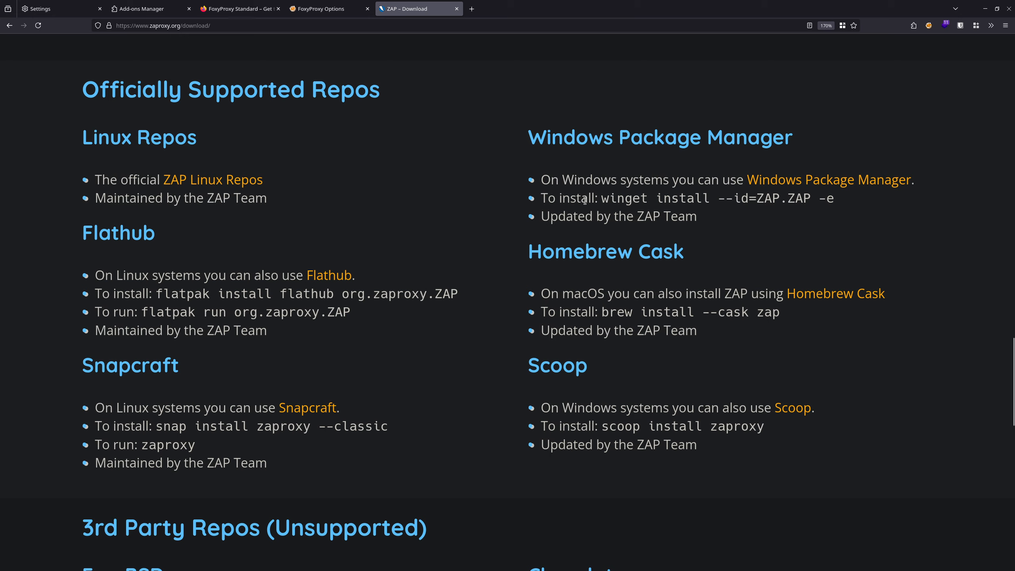
left_click_drag(603, 197, 850, 206)
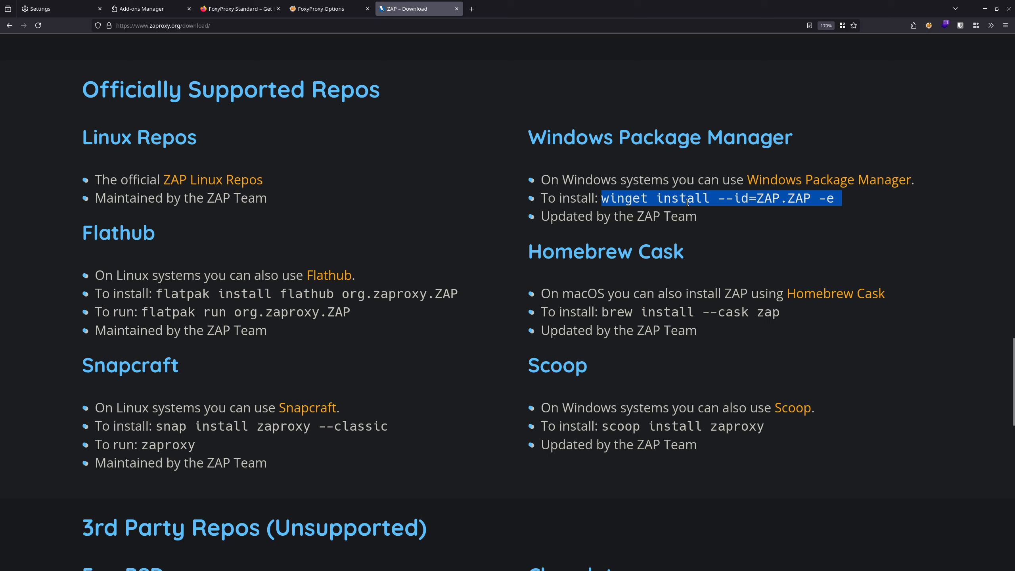
left_click(747, 227)
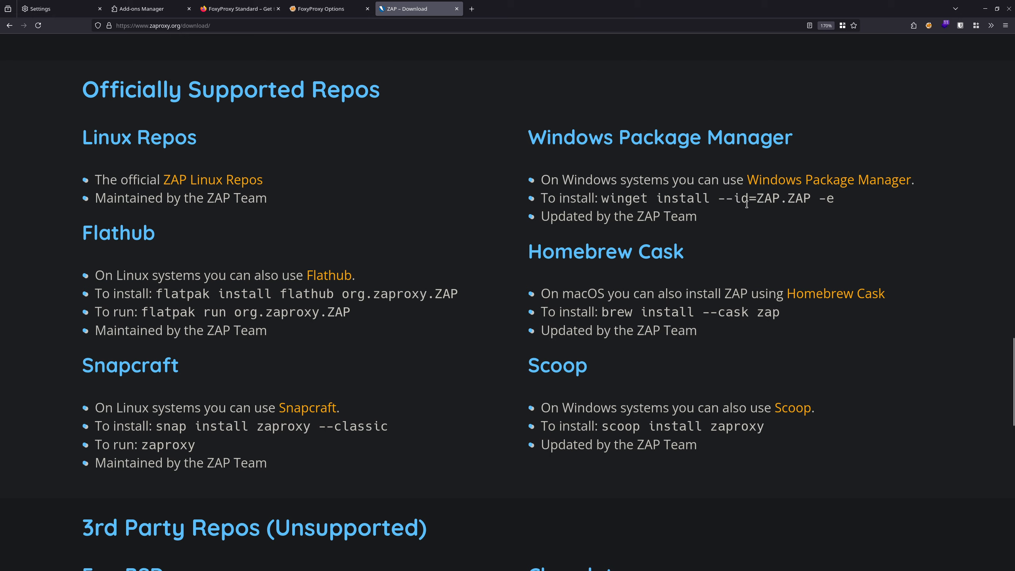
left_click_drag(602, 312, 779, 313)
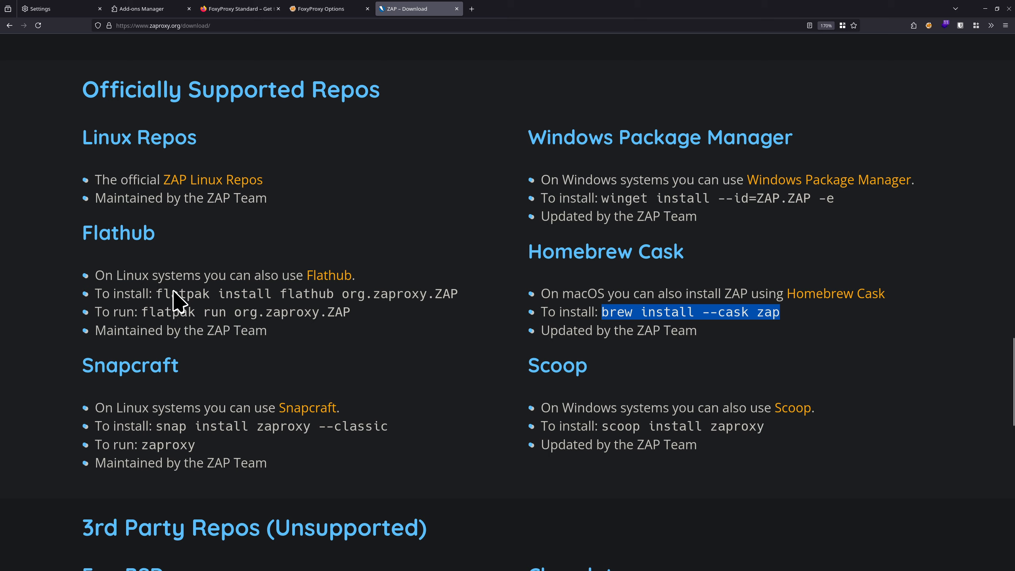
left_click_drag(156, 294, 451, 297)
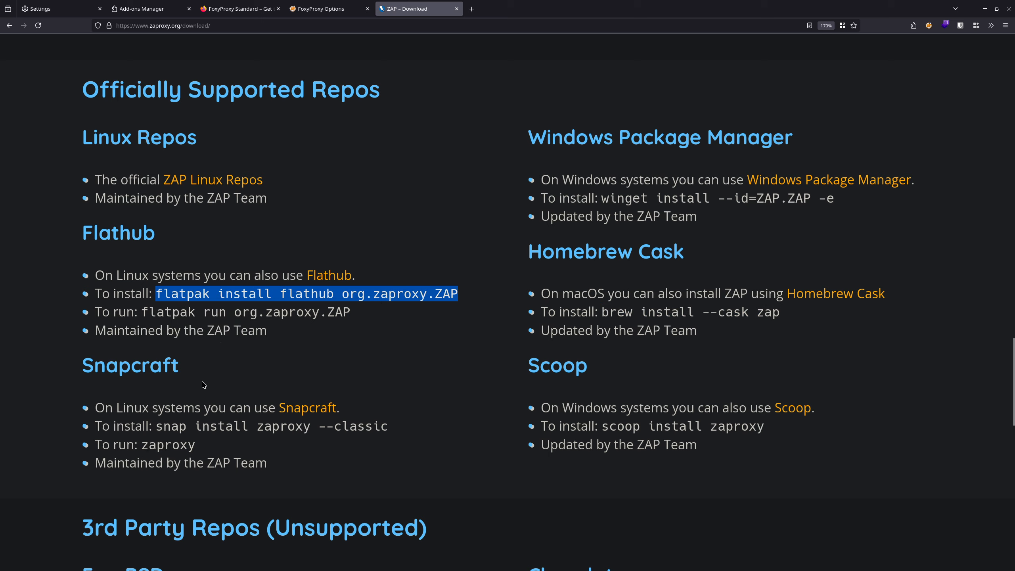
left_click(174, 437)
left_click_drag(157, 428, 404, 427)
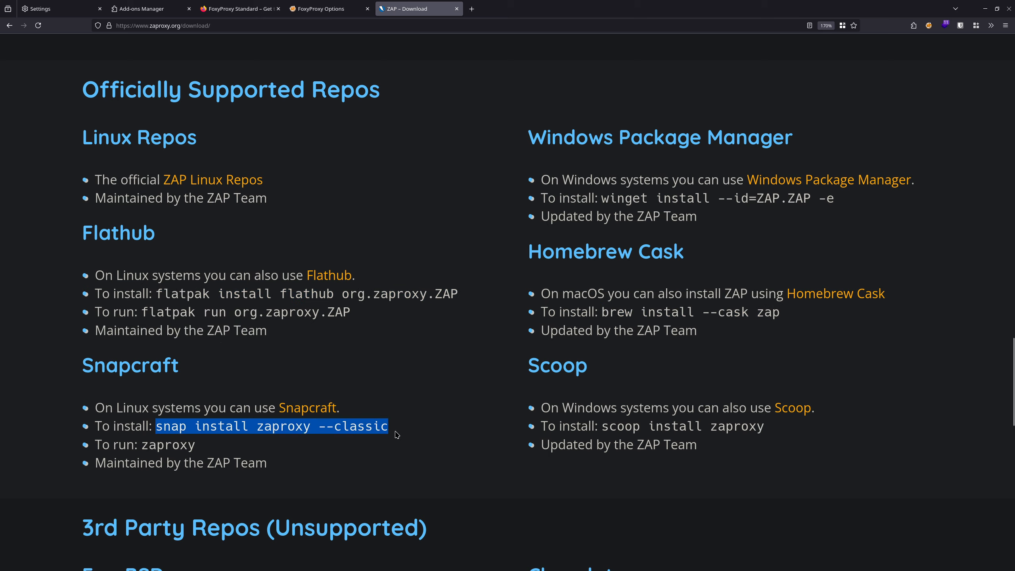
scroll(341, 440, "down", 6)
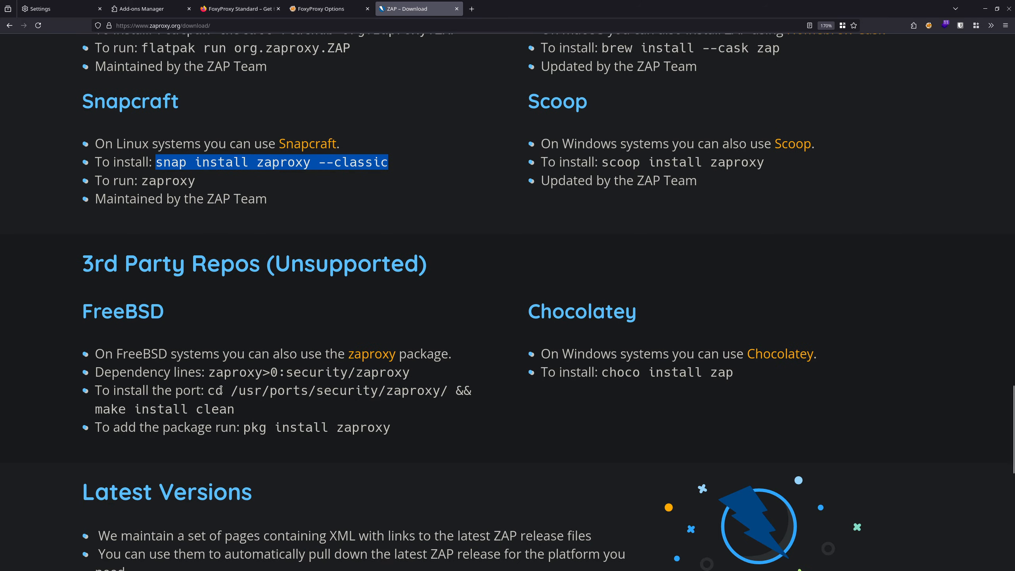
scroll(514, 332, "up", 8)
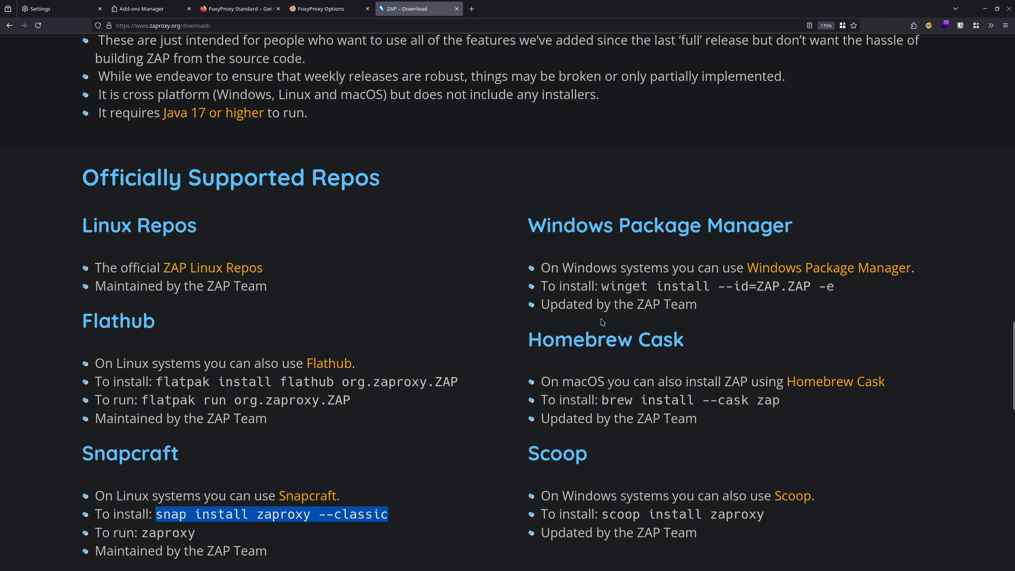
left_click(639, 165)
Launch Zed Attack Proxy and start it without persisting the session.
key("super")
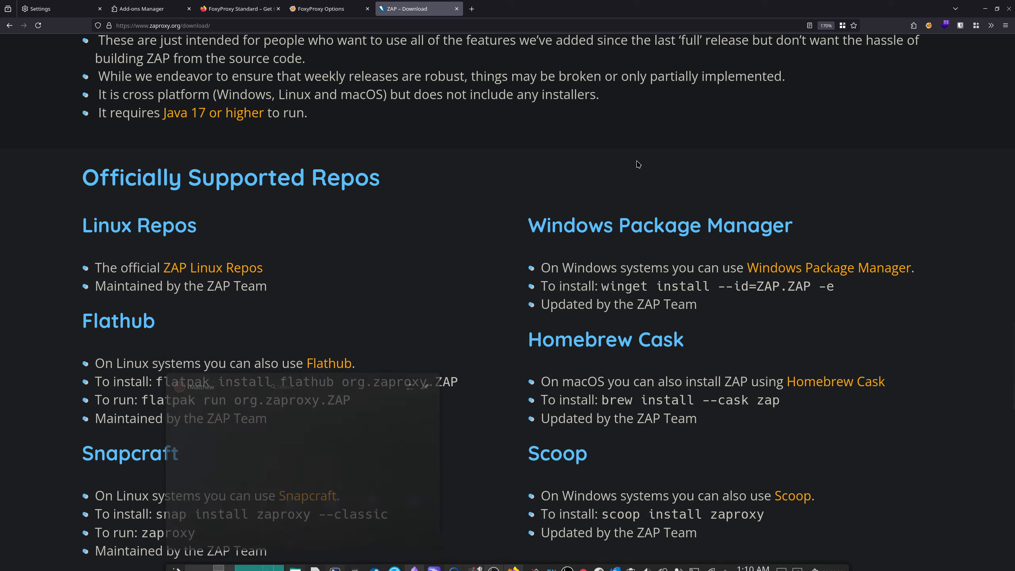
type("zed")
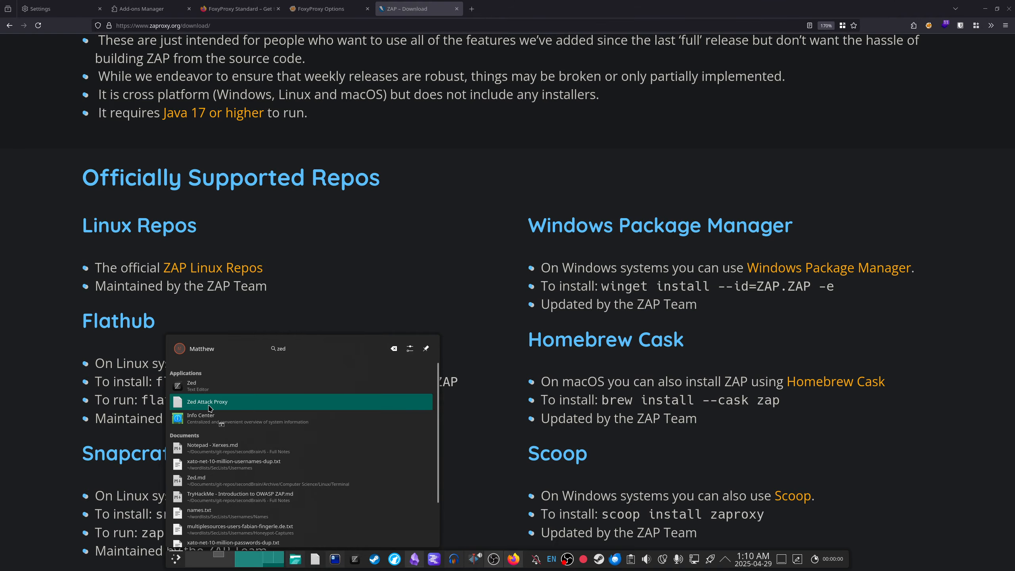
left_click(208, 408)
scroll(219, 91, "up", 15)
scroll(218, 91, "up", 7)
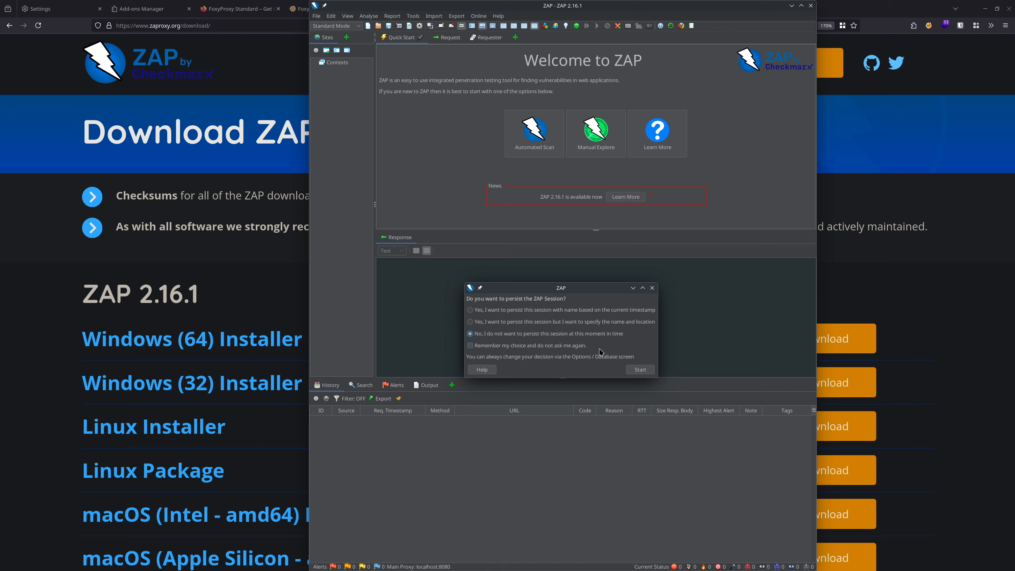
left_click(640, 370)
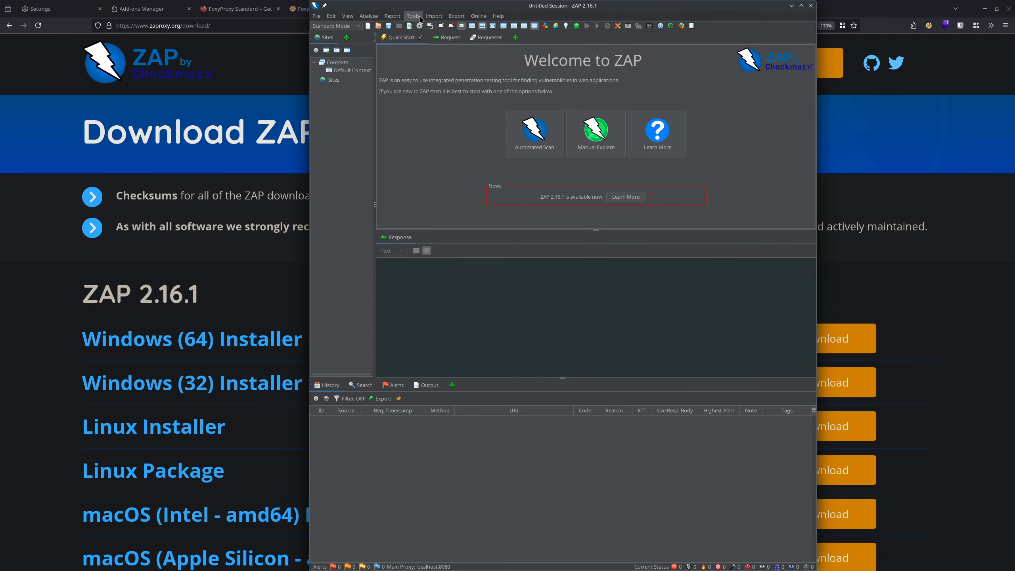
Open the Server Certificates settings under Network in ZAP's options and select the root CA certificate's Validity in Days value.
left_click_drag(474, 5, 469, 54)
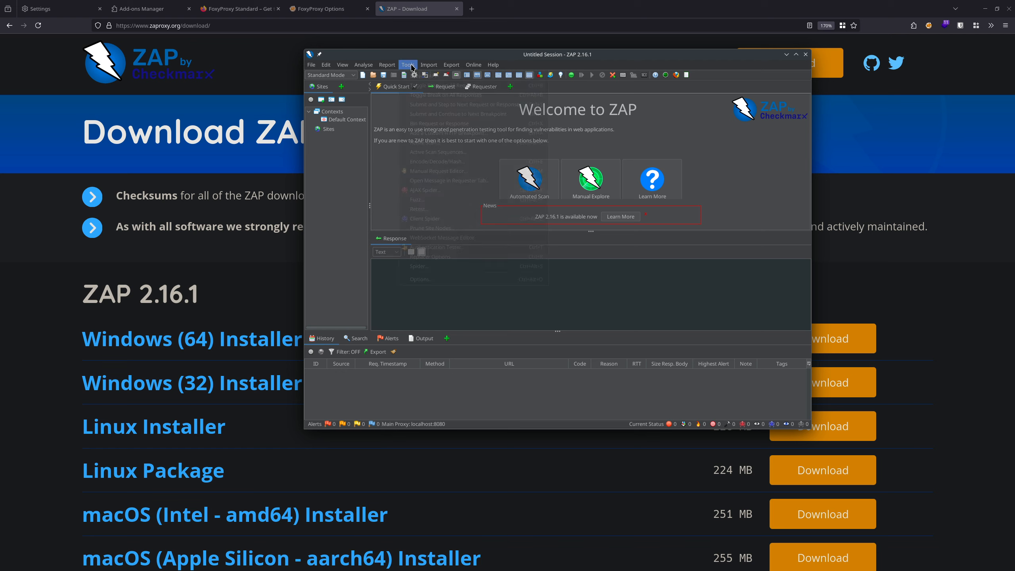
left_click(408, 65)
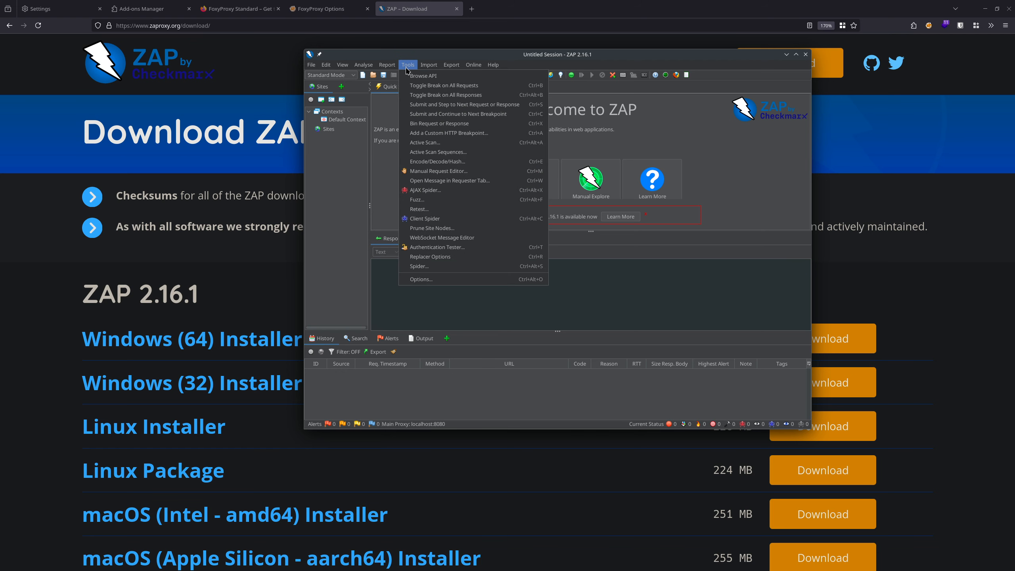
left_click(422, 279)
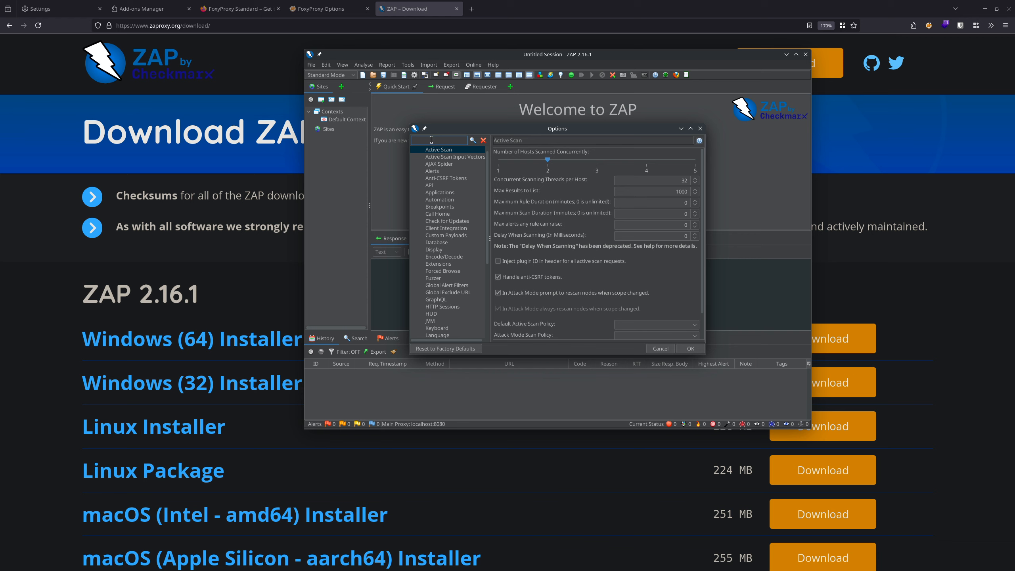
scroll(458, 276, "down", 2)
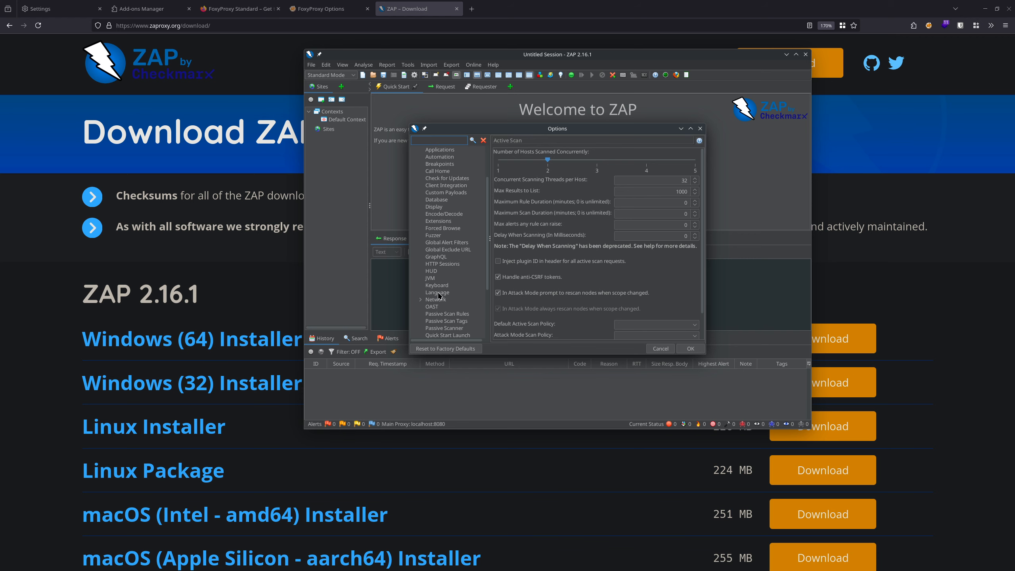
scroll(438, 295, "down", 1)
left_click(421, 279)
scroll(468, 245, "down", 2)
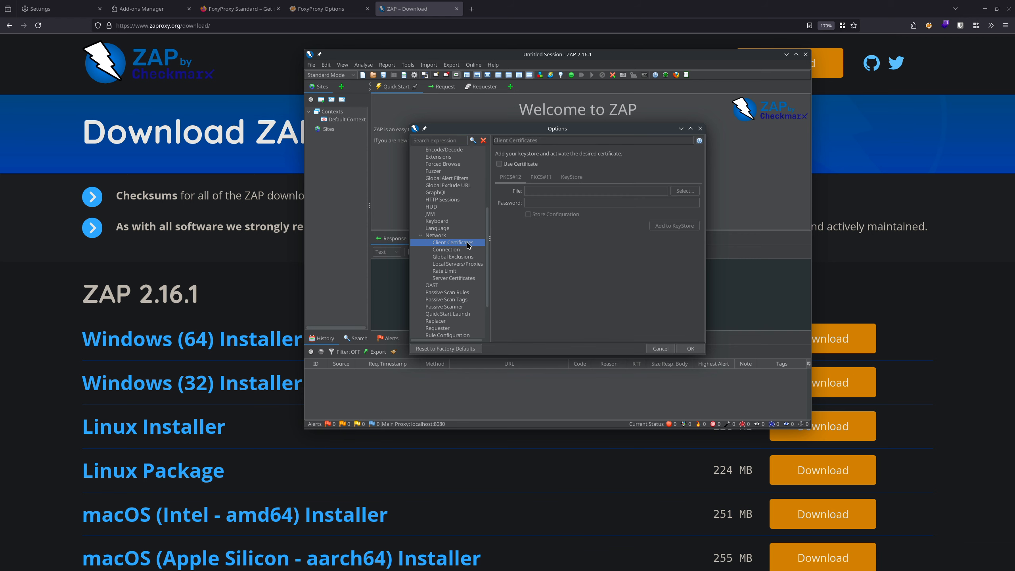
left_click(447, 278)
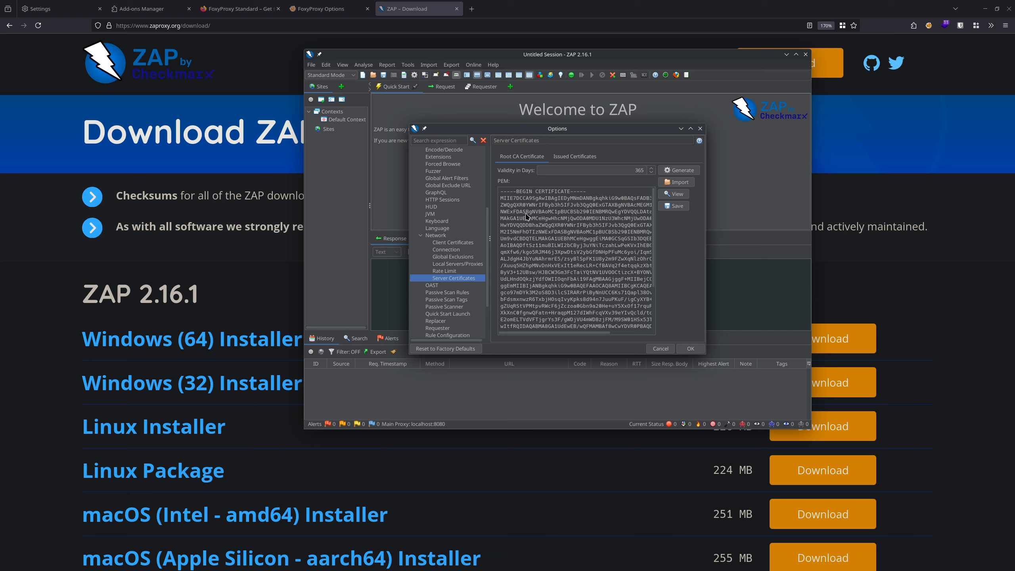
left_click(551, 172)
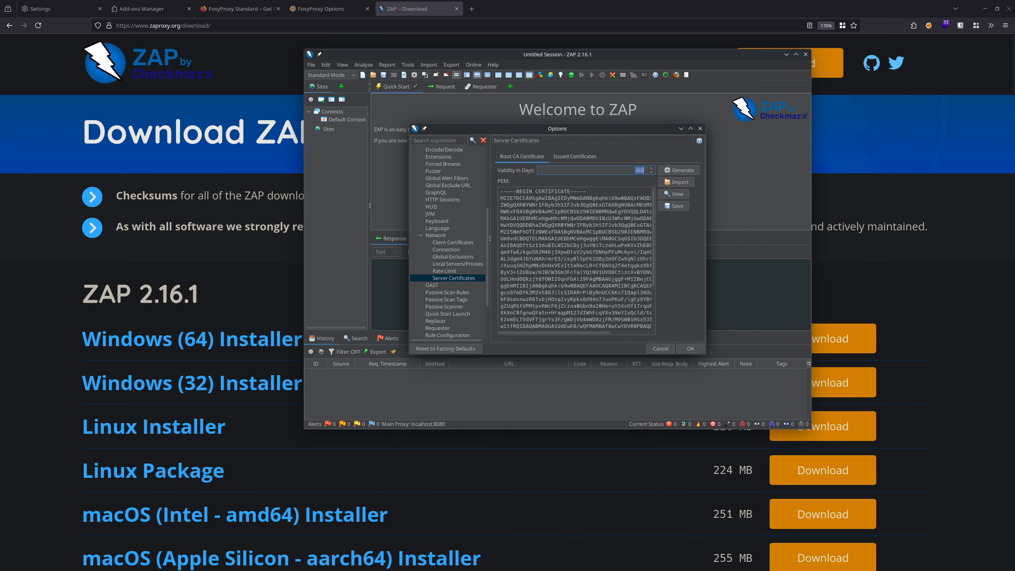
left_click_drag(1014, 89, 682, 140)
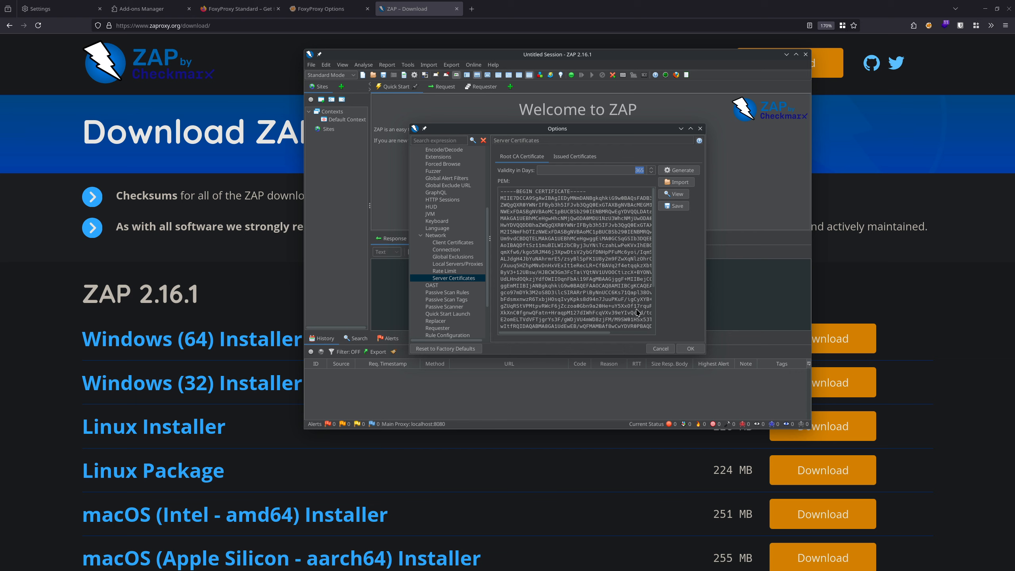
Close ZAP's options without saving and switch to the Settings page in Firefox.
left_click(658, 349)
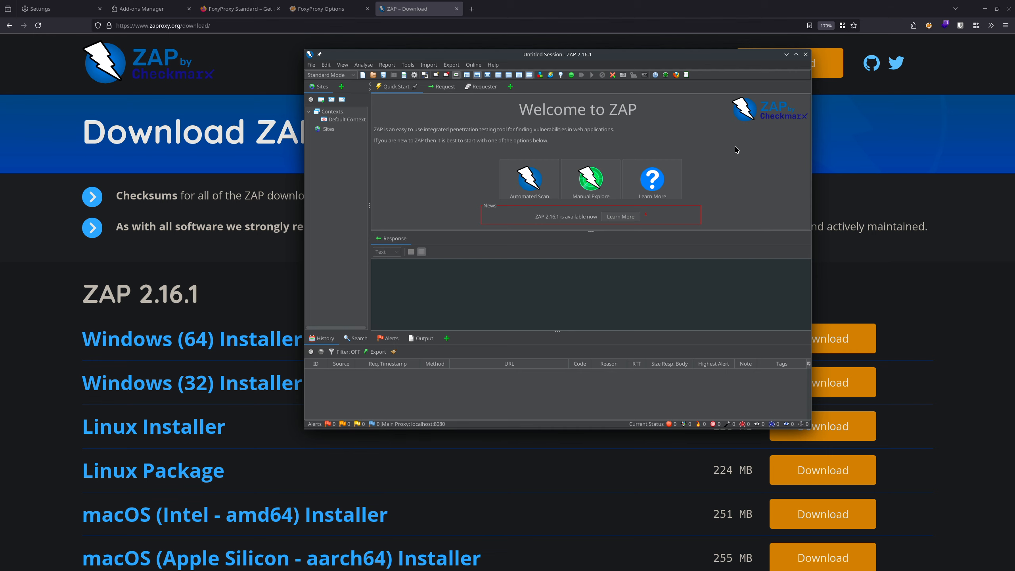
left_click(879, 252)
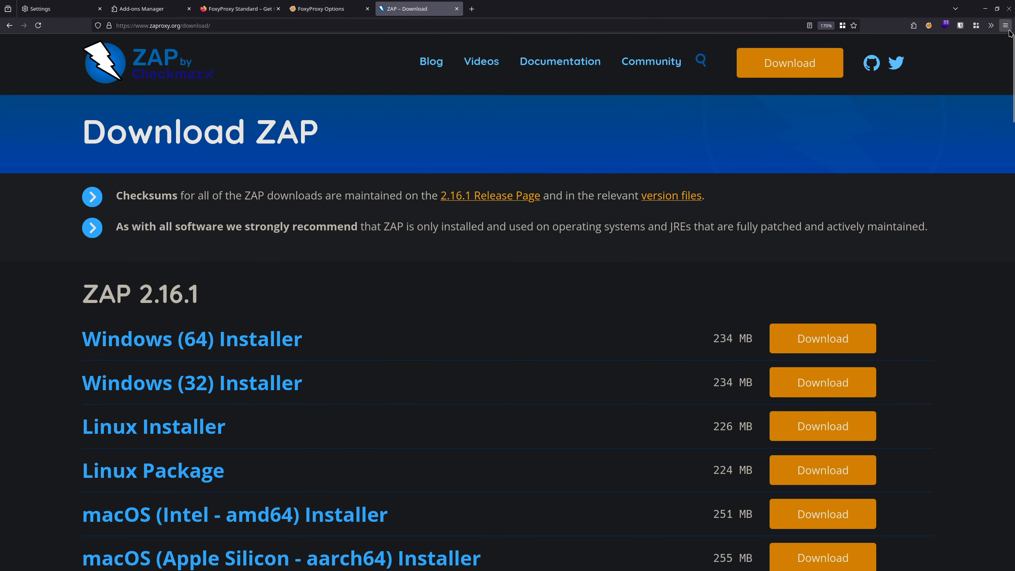
left_click(69, 10)
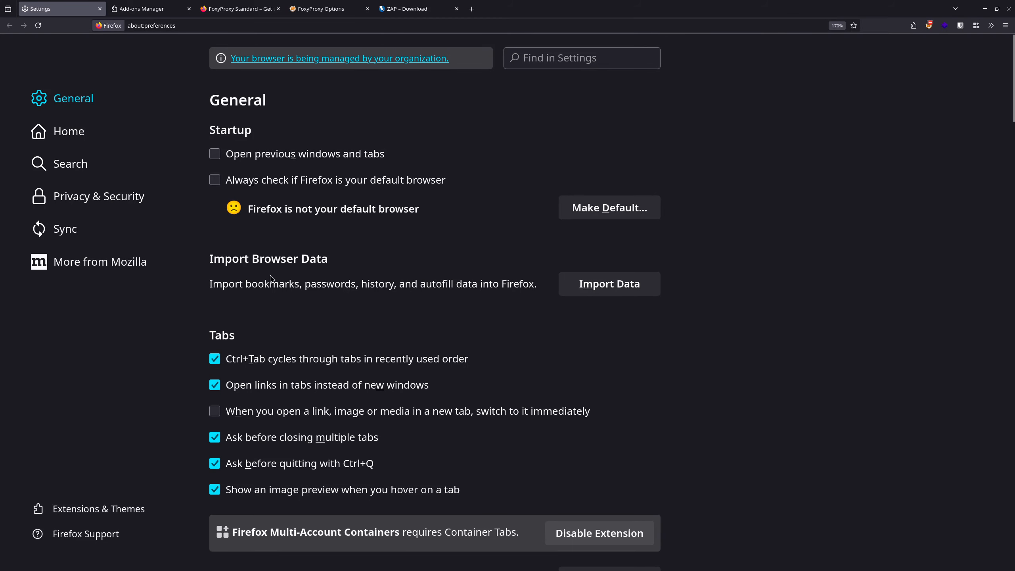
Search Firefox's settings for "cert" and open the Certificate Manager.
left_click(590, 65)
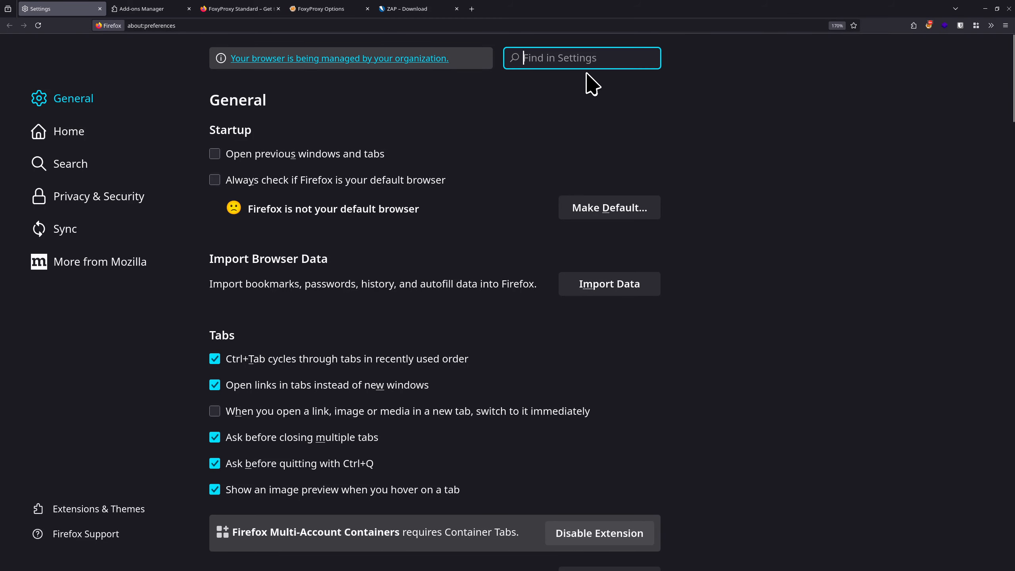
key("ctrl+plus")
key("ctrl+plus")
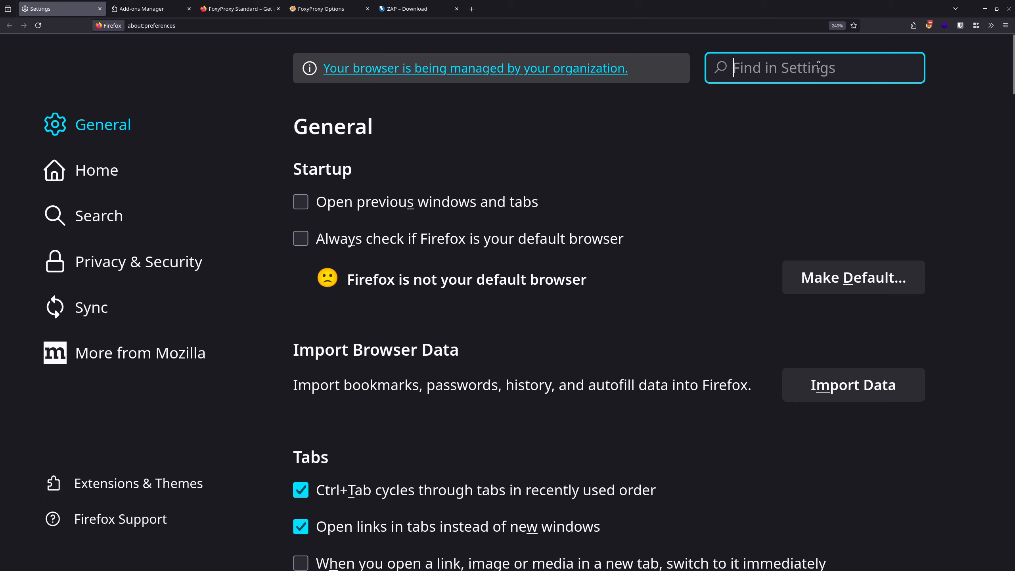
type("cert")
key("BackSpace")
type("if")
key("BackSpace")
key("BackSpace")
type("t")
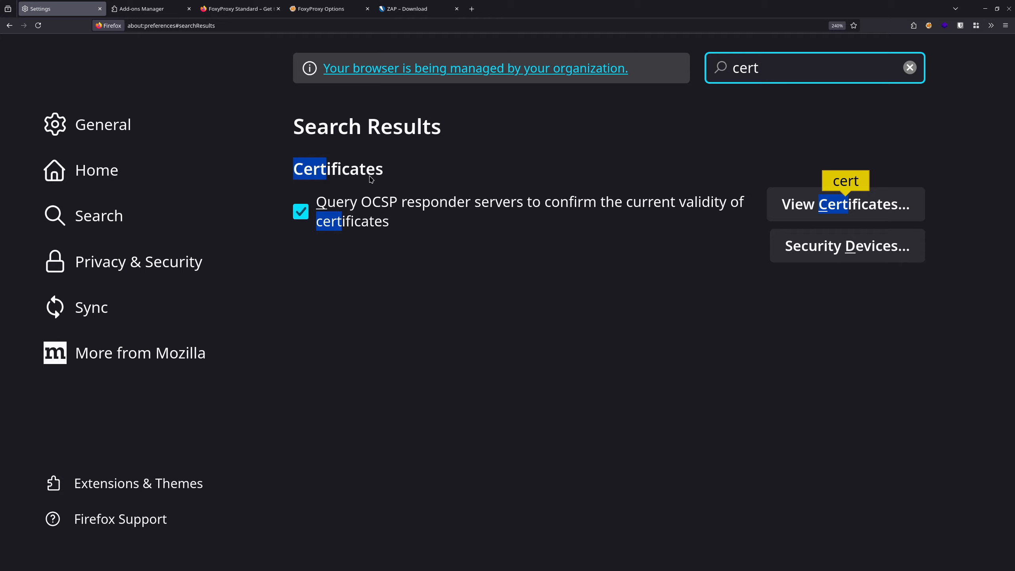
left_click(854, 210)
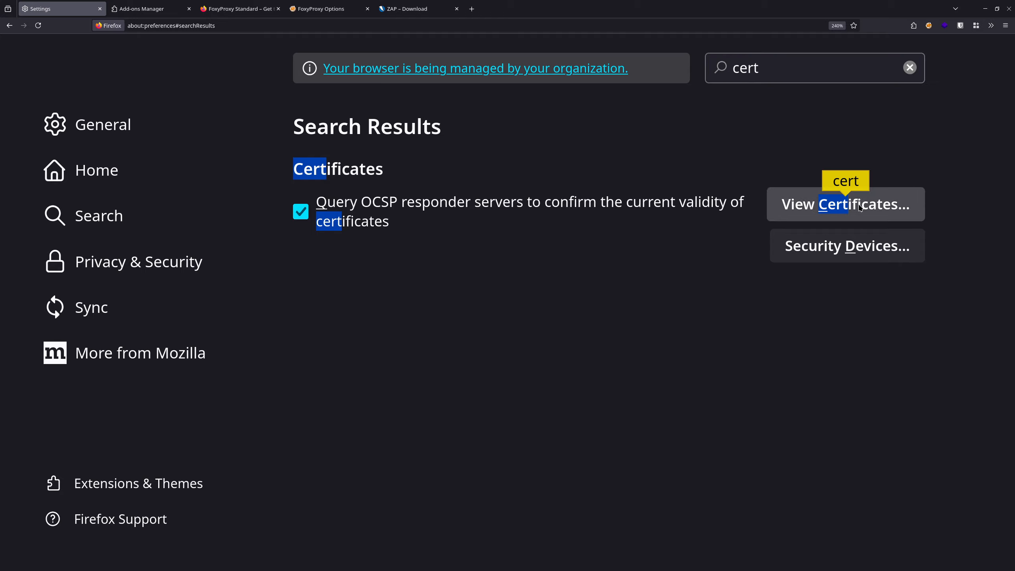
key("ctrl+minus")
key("ctrl+minus")
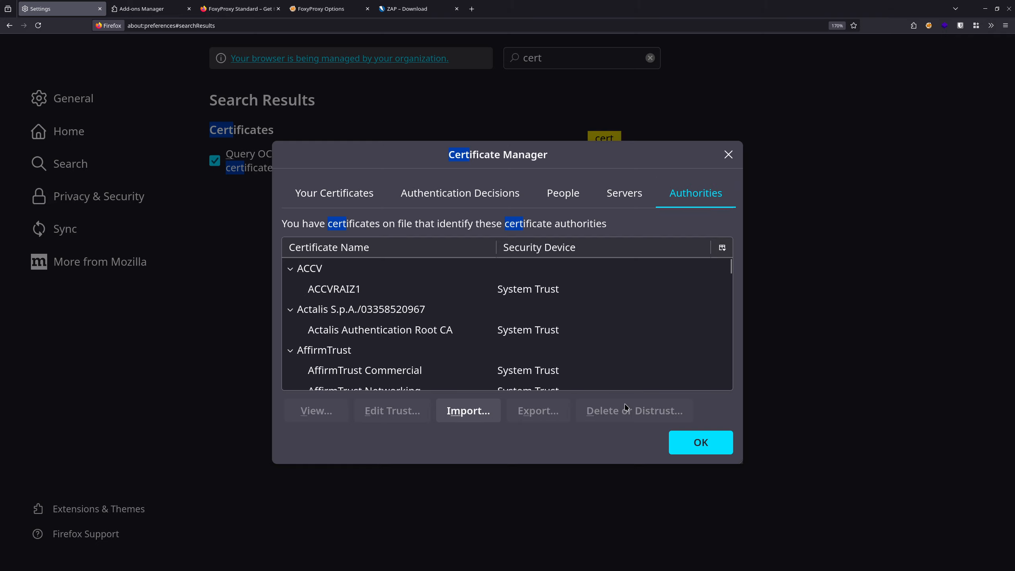
Import zap_root_ca.cer from Documents/certs as a certificate authority, trusting it to identify websites.
left_click(486, 409)
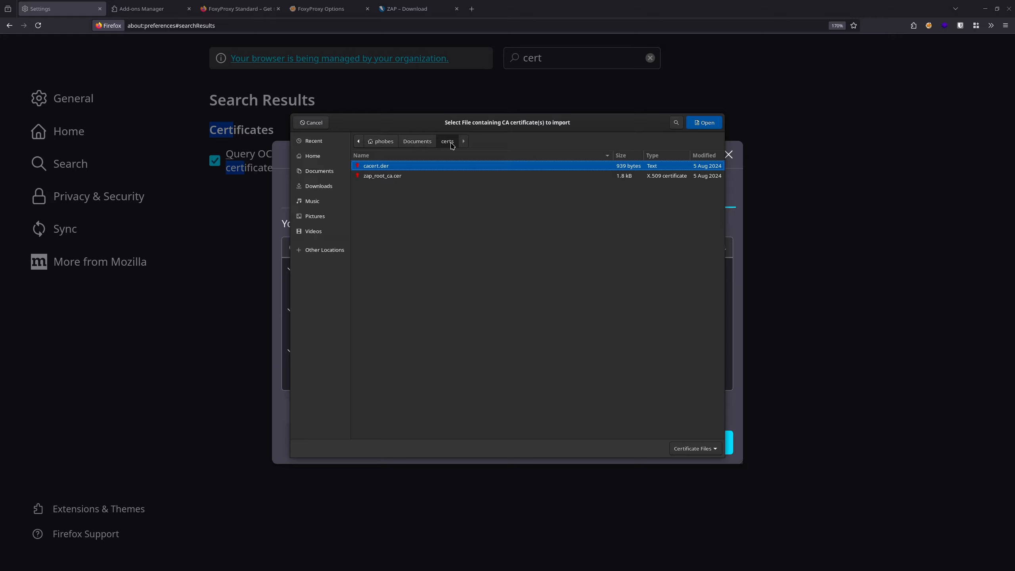
left_click(386, 179)
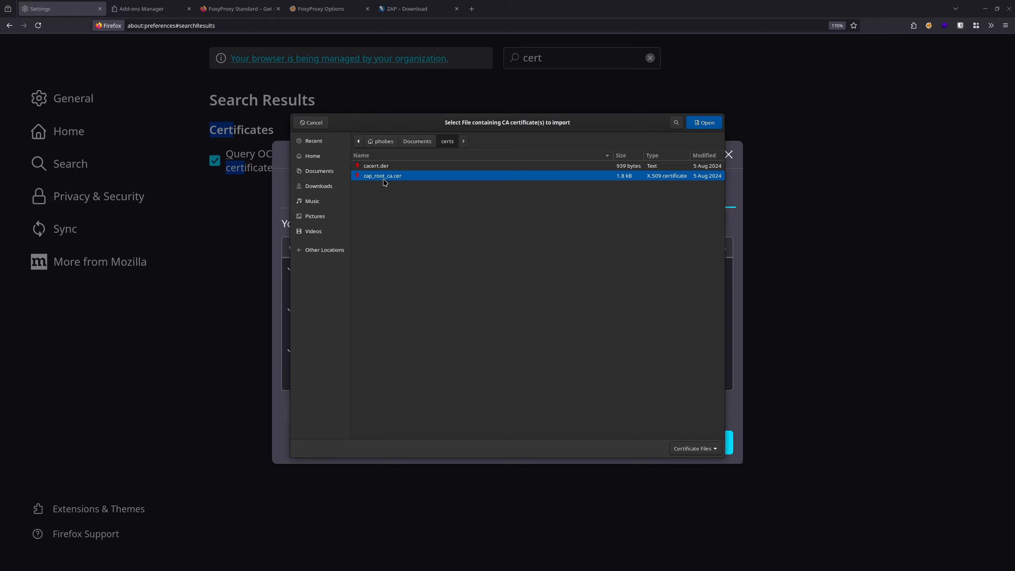
left_click(704, 126)
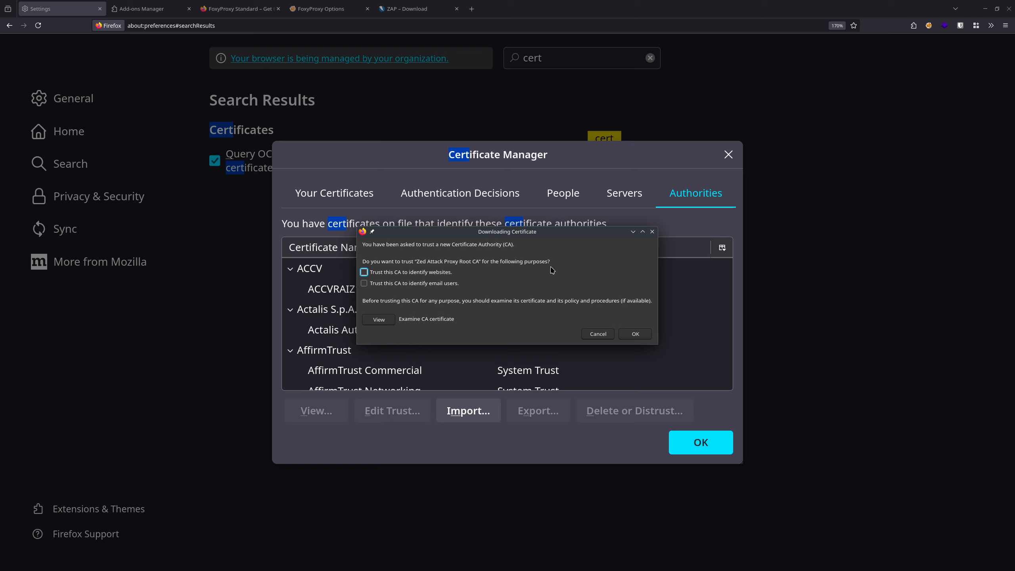
left_click(401, 274)
left_click(635, 334)
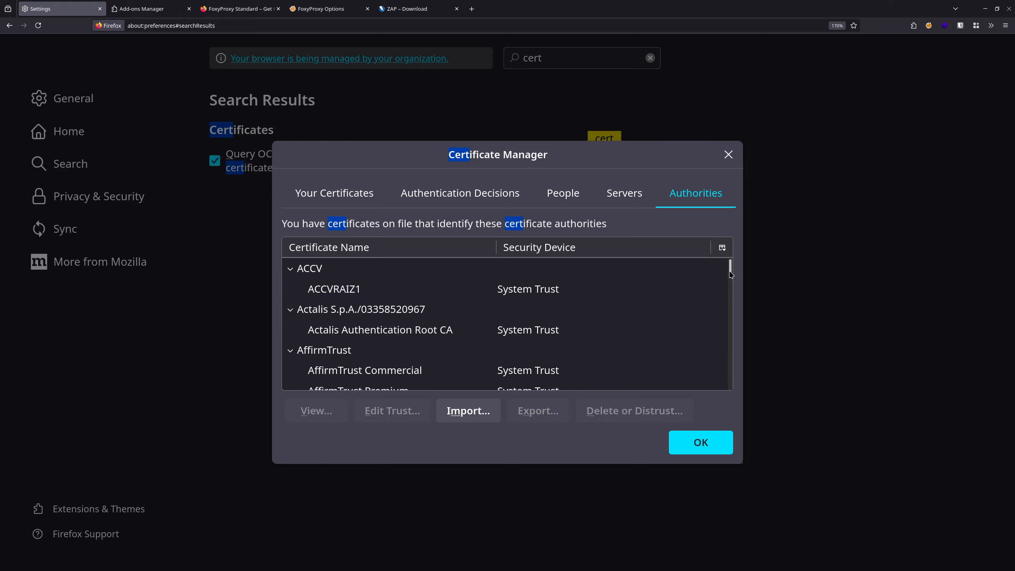
Check the authorities list for the Zed Attack Proxy Root CA and PortSwigger CA entries, and close the Certificate Manager.
left_click_drag(731, 269, 733, 389)
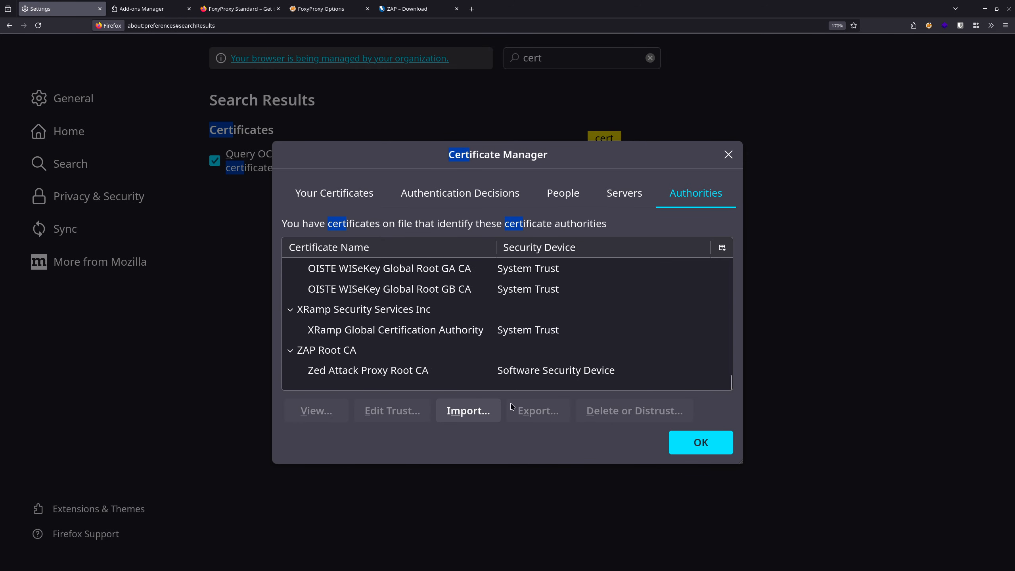
left_click(326, 355)
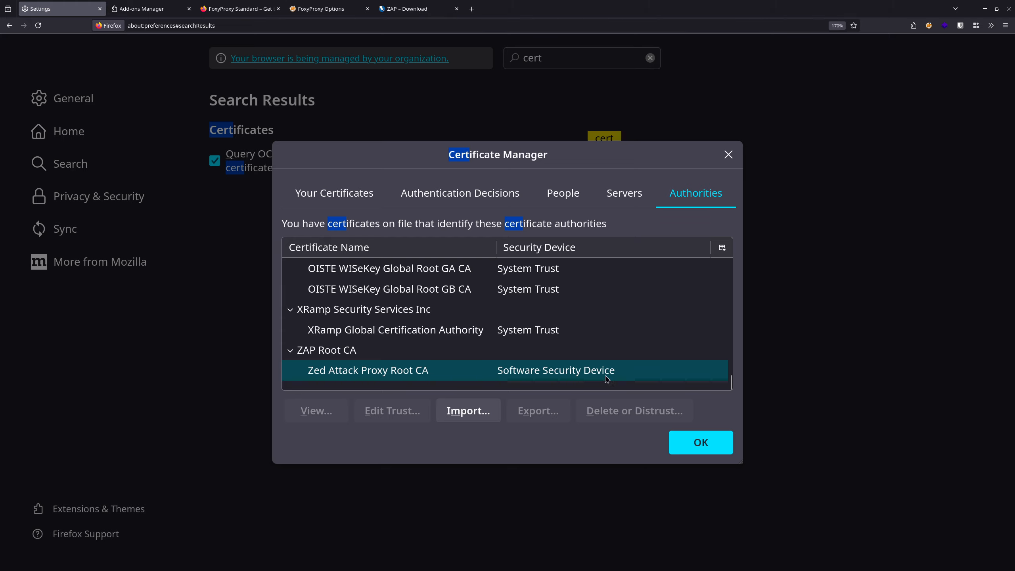
left_click_drag(728, 383, 728, 348)
left_click(393, 350)
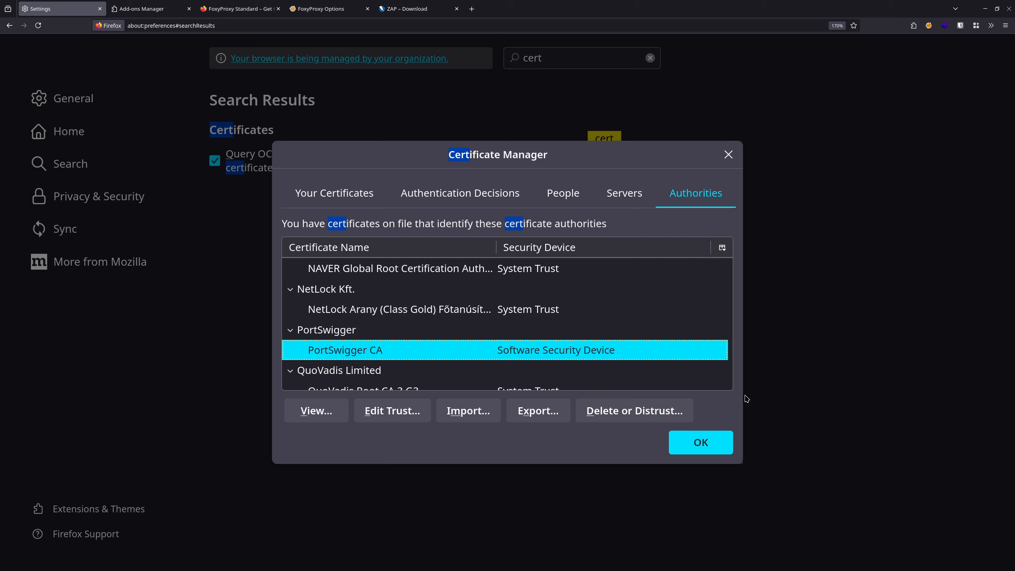
left_click(708, 447)
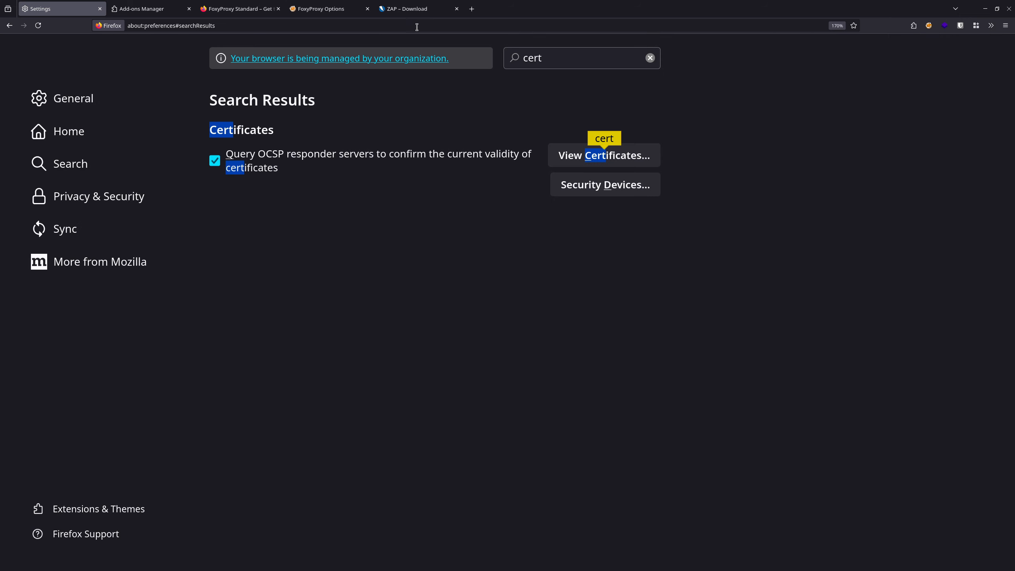
Bring up ZAP over the ZAP download page and tile it beside Firefox, with Firefox in the left half and ZAP in the right.
left_click(402, 9)
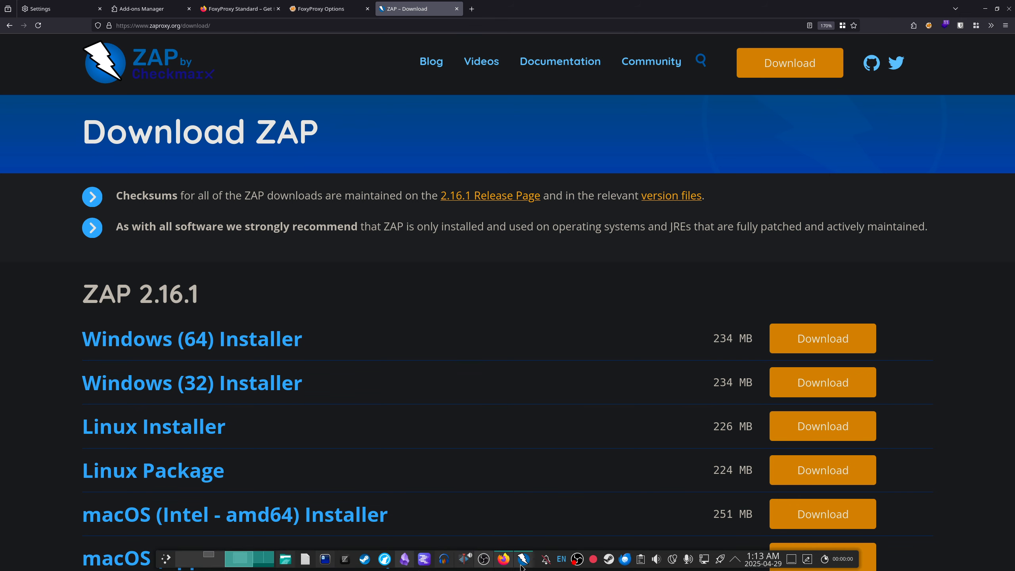
left_click(524, 559)
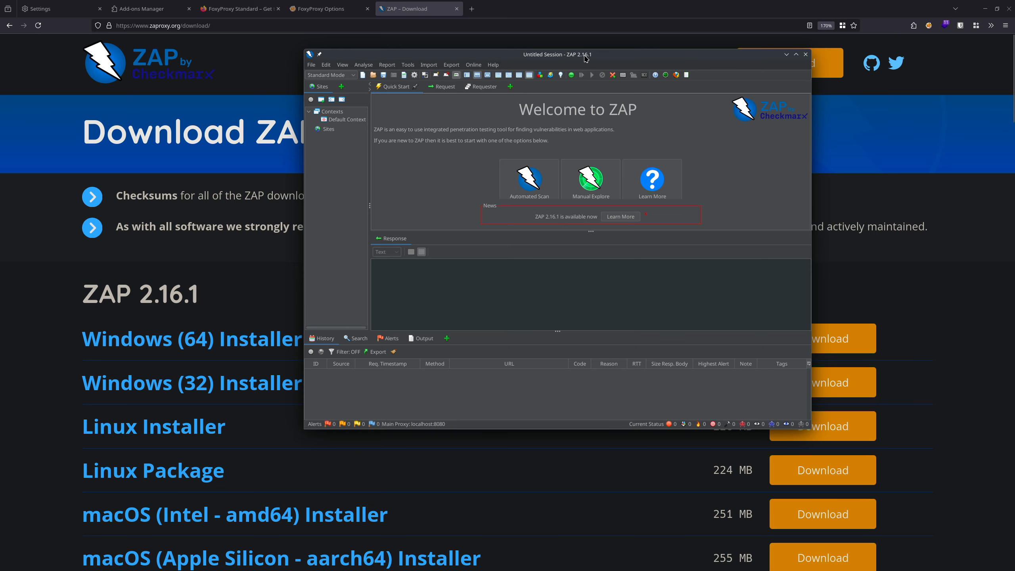
key("super+Right")
left_click(288, 266)
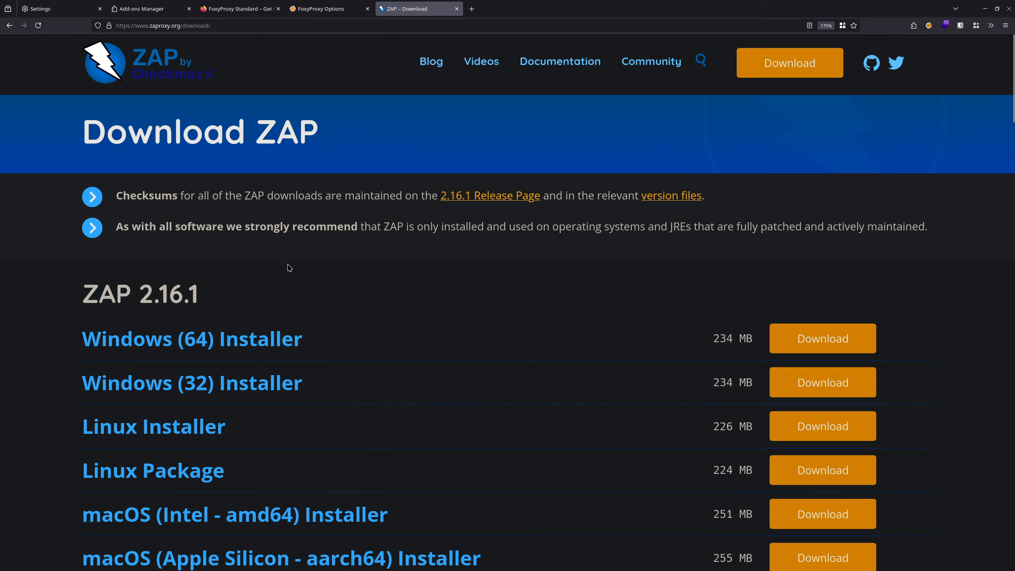
key("super+Left")
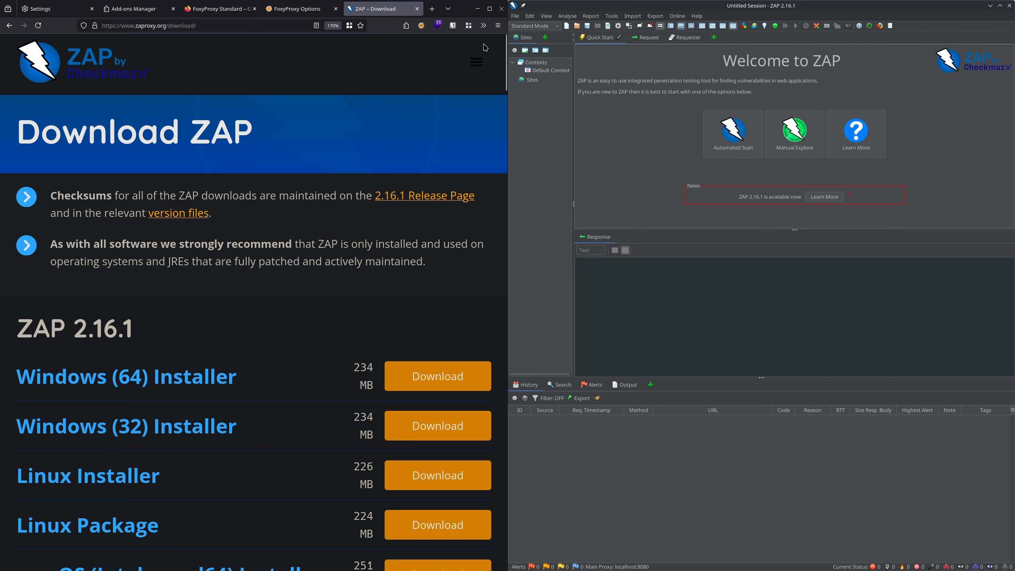
Enable the zap-suite proxy in FoxyProxy and reload the ZAP download page through it.
left_click(421, 26)
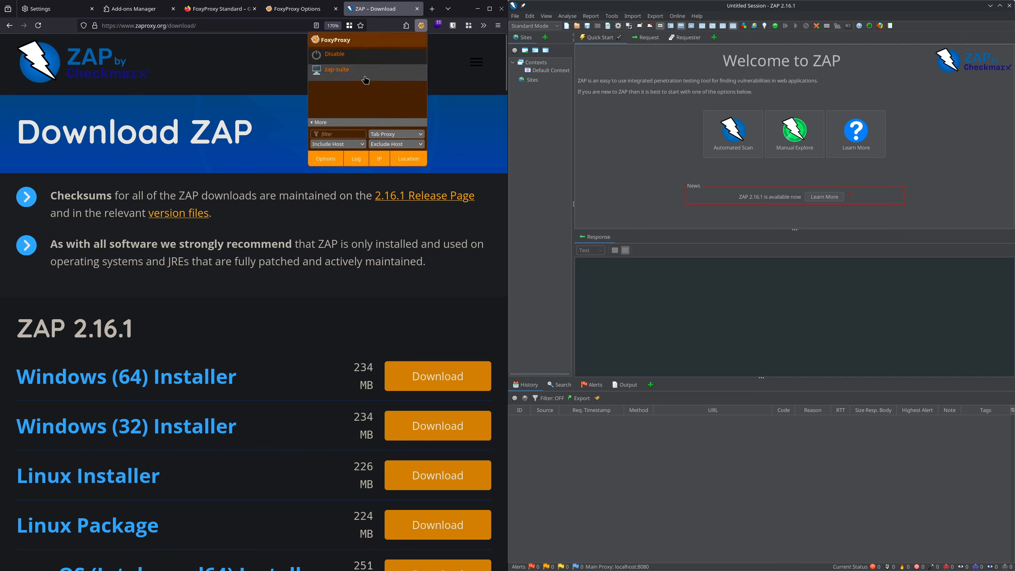
left_click(342, 77)
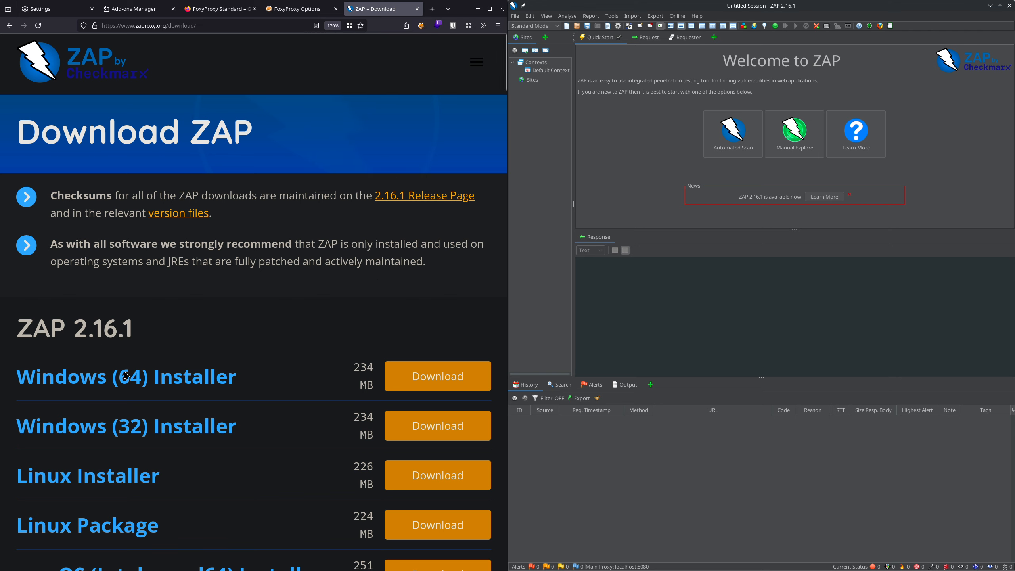
left_click(38, 26)
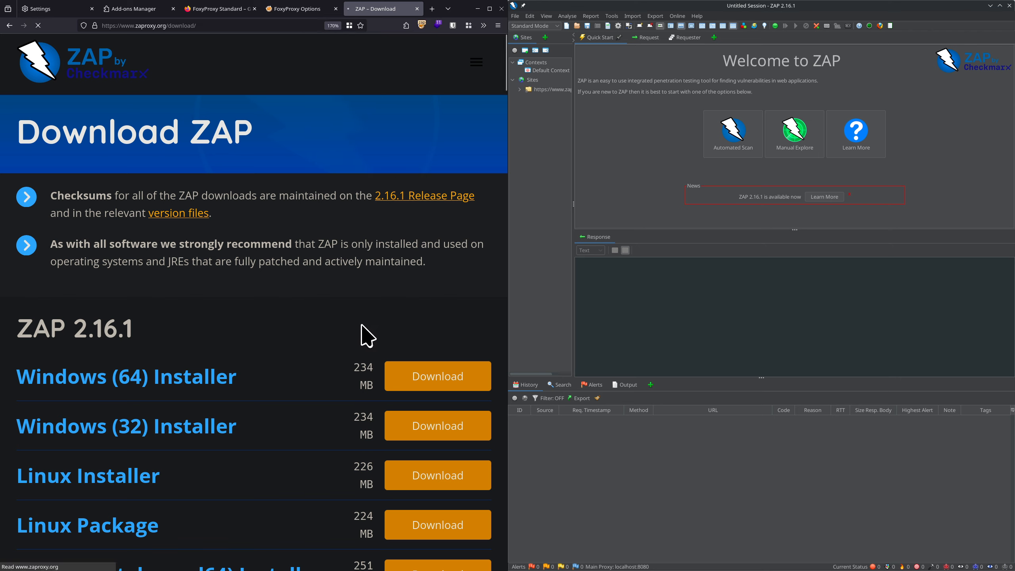
Expand the captured ZAP website in ZAP's Sites tree and examine the download page's GET response in split and combined views.
double_click(546, 90)
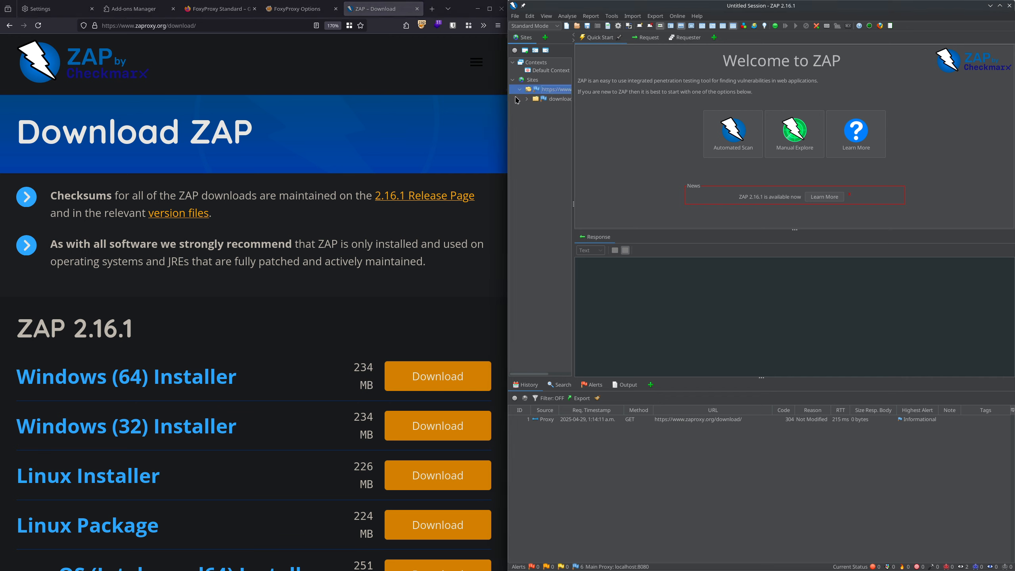
left_click(526, 99)
left_click(561, 110)
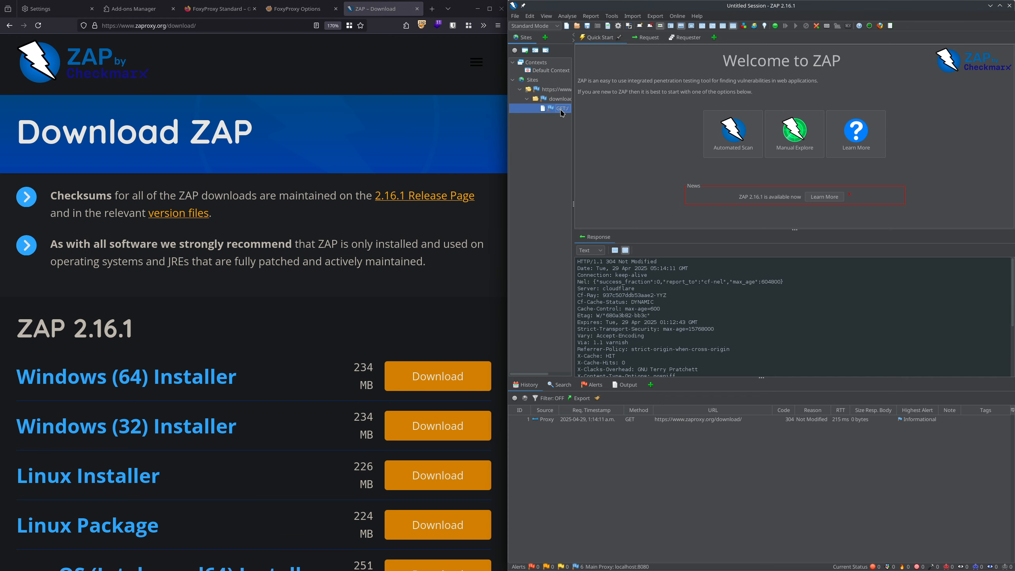
left_click(614, 251)
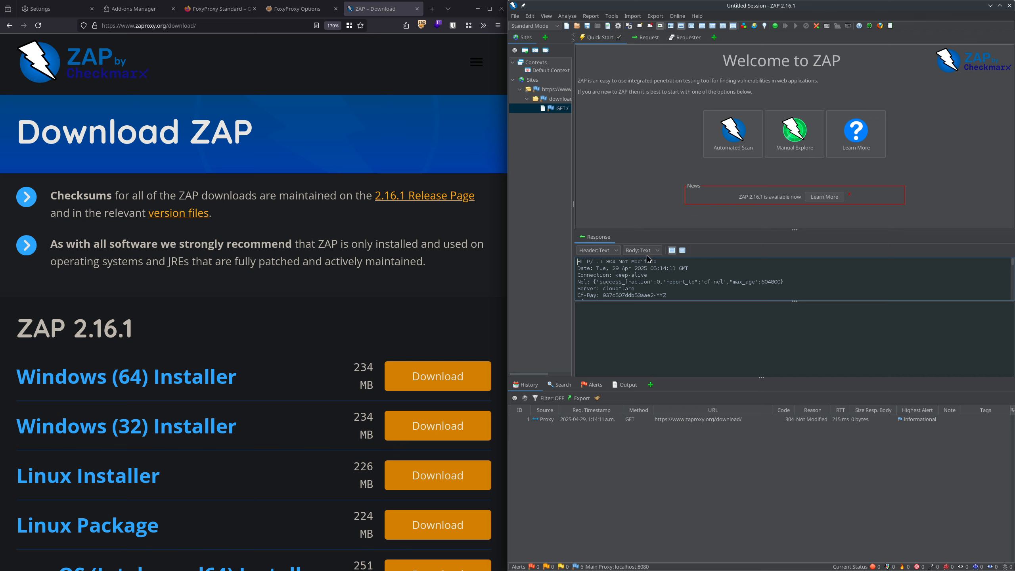
left_click(682, 250)
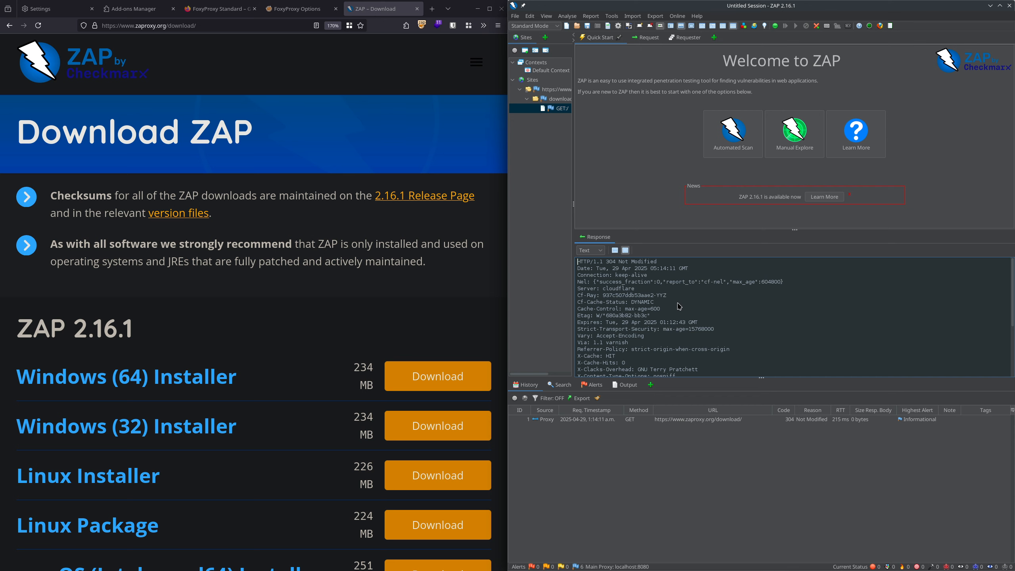
scroll(679, 306, "down", 4)
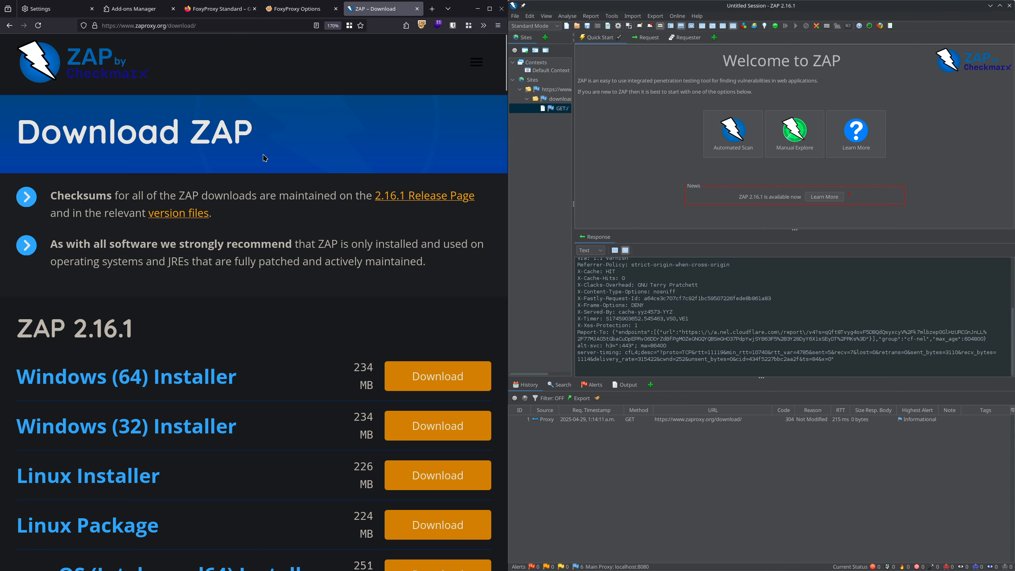
Reload the FoxyProxy Standard add-on page in Firefox to send its traffic through ZAP.
left_click(295, 9)
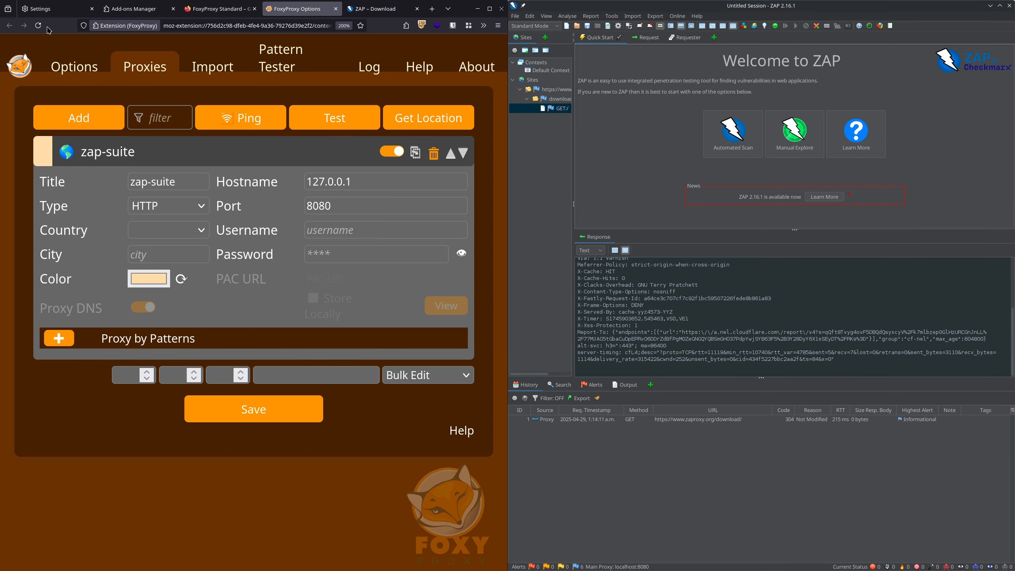
left_click(230, 9)
left_click(43, 26)
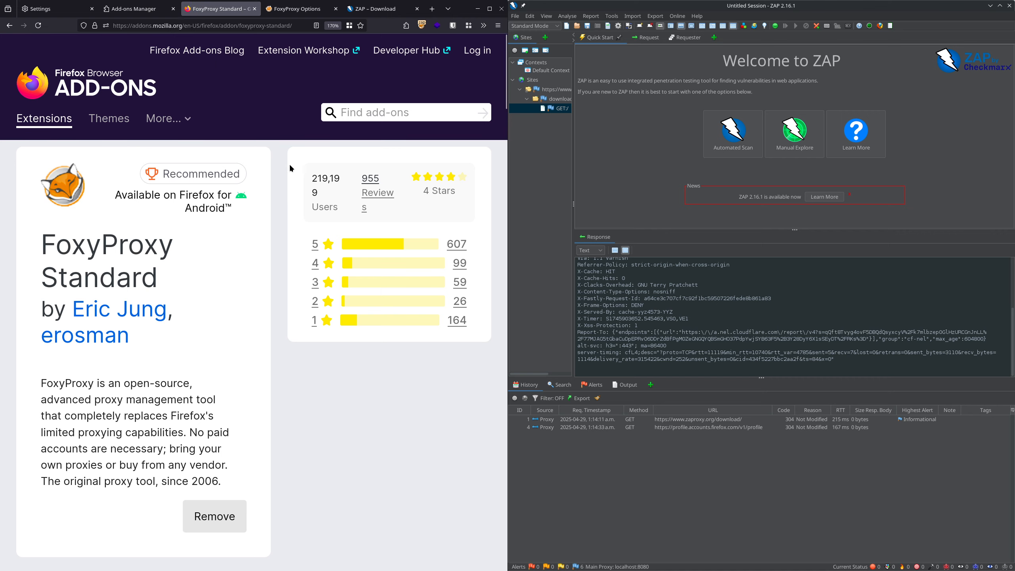
Search Google for "sandwich" in a new tab and preview the Italian Grinder Sandwich image result to generate proxied traffic.
key("ctrl+t")
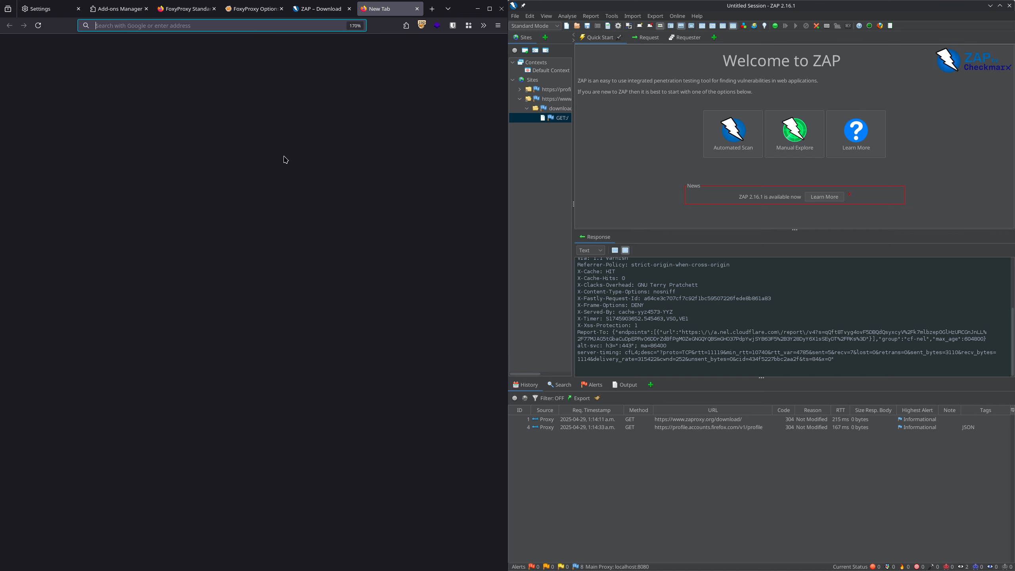
type("sandwich")
key("Return")
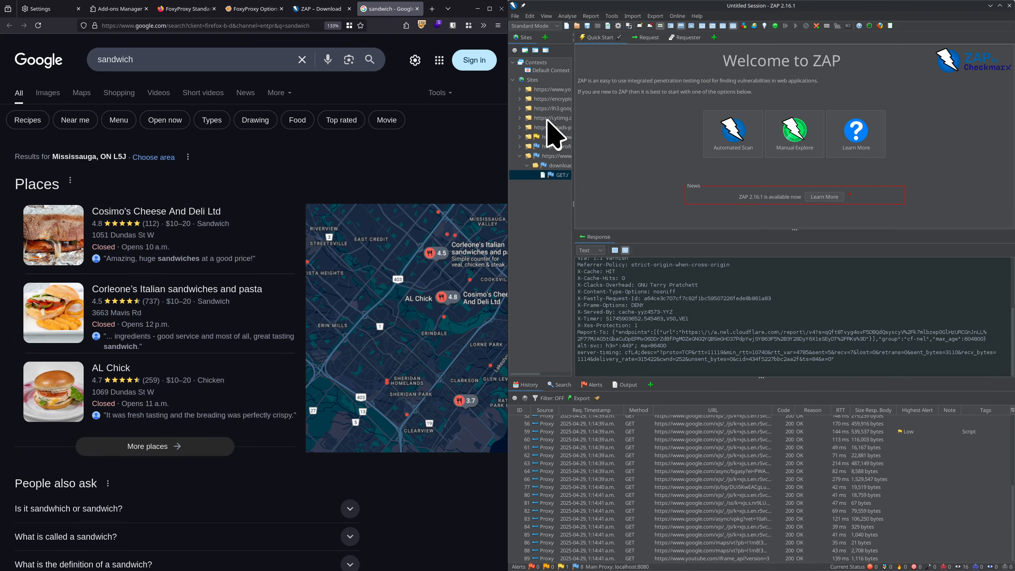
left_click(48, 92)
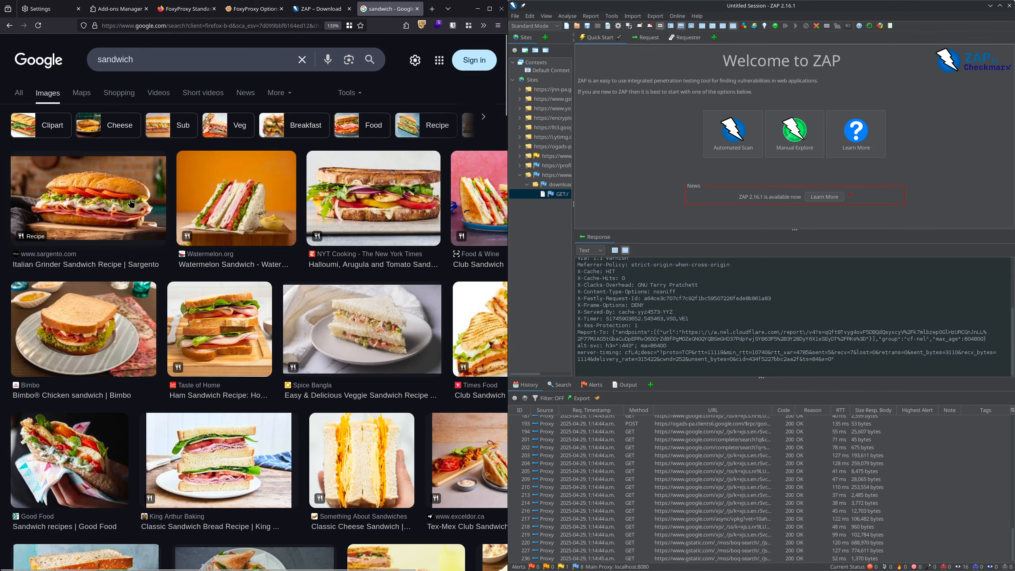
left_click(125, 206)
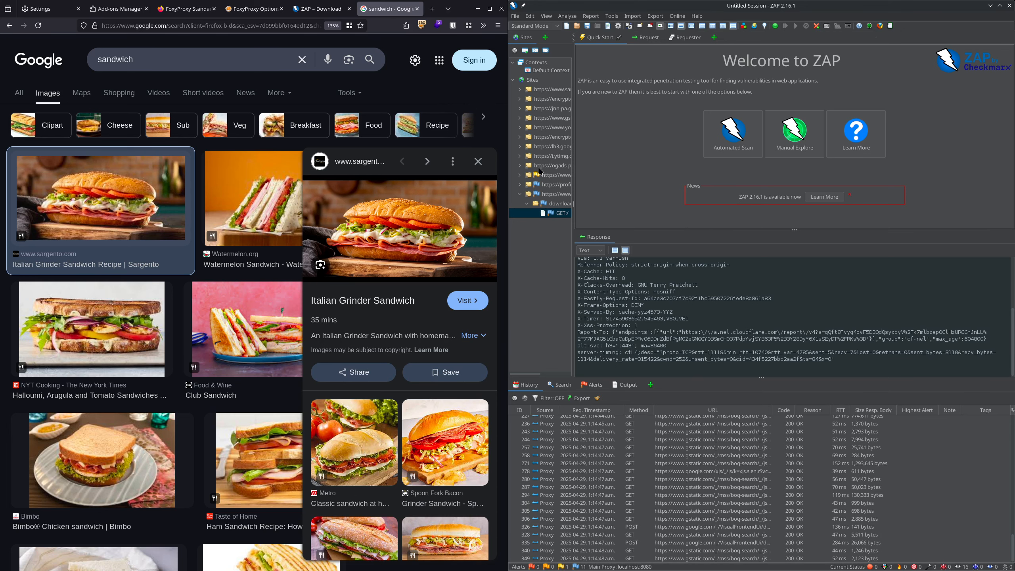
left_click(478, 161)
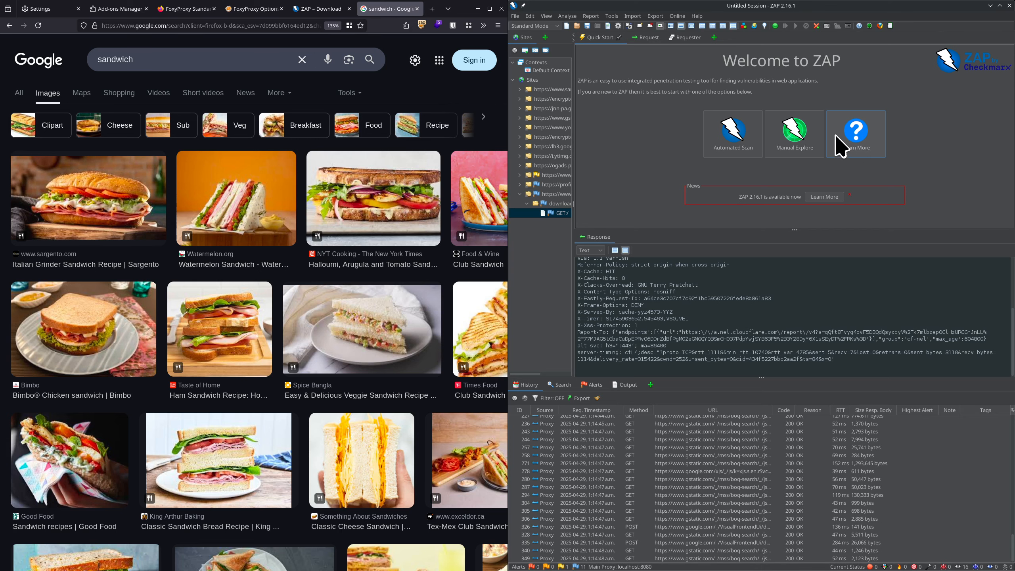
Move the ZAP window out of its tiled position and select Standard Mode from the attack modes.
left_click(532, 28)
left_click_drag(744, 9, 698, 91)
left_click(510, 115)
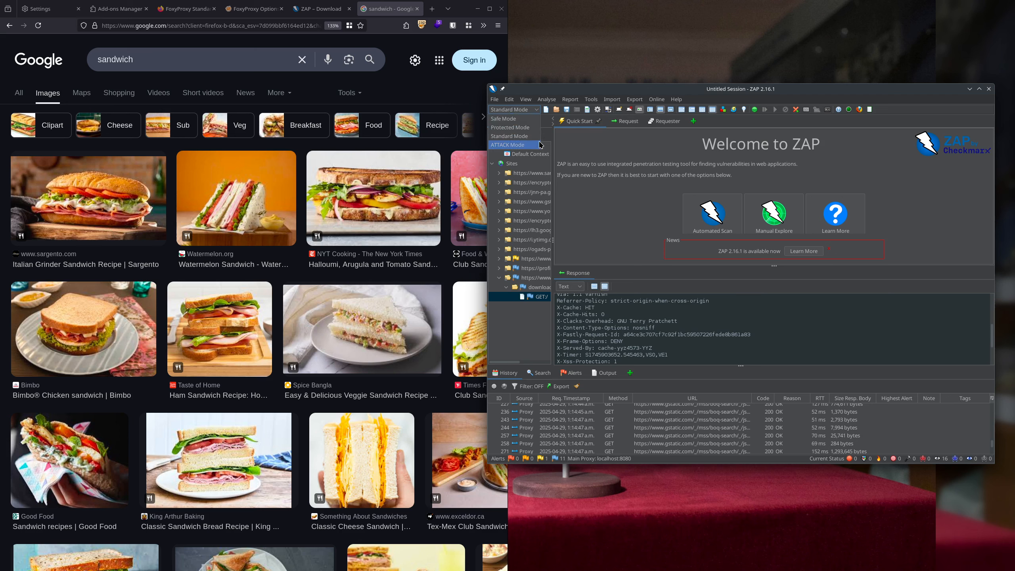
left_click(515, 136)
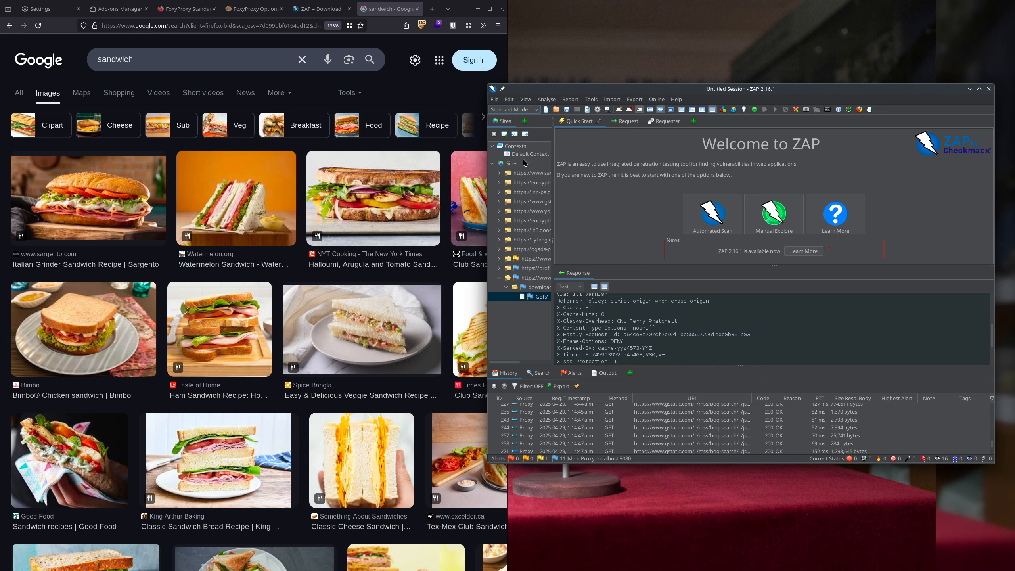